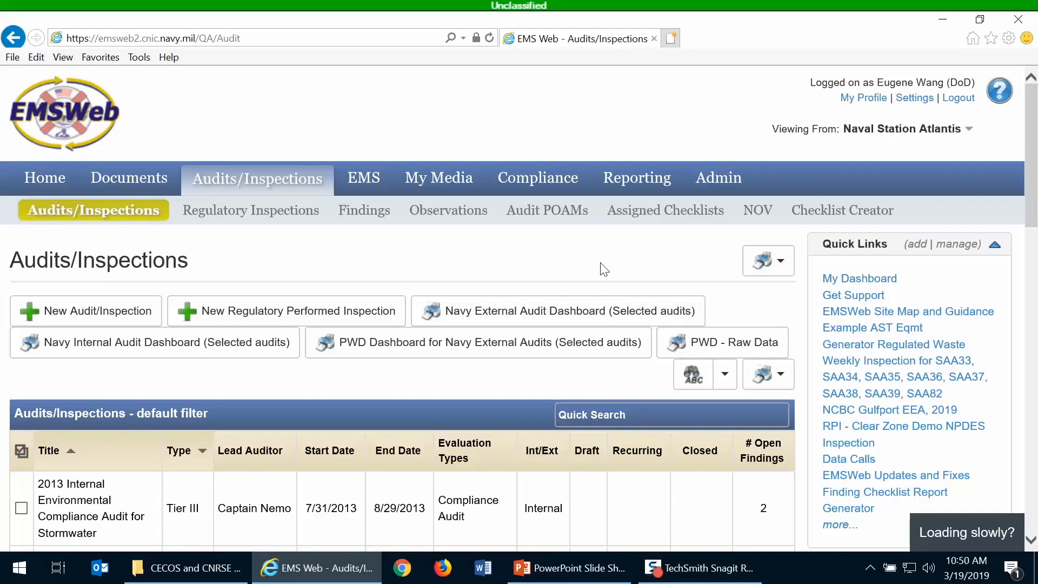
# - Create a new audit/inspection and name it "External Audit Training Mar 2019"
pyautogui.click(68, 318)
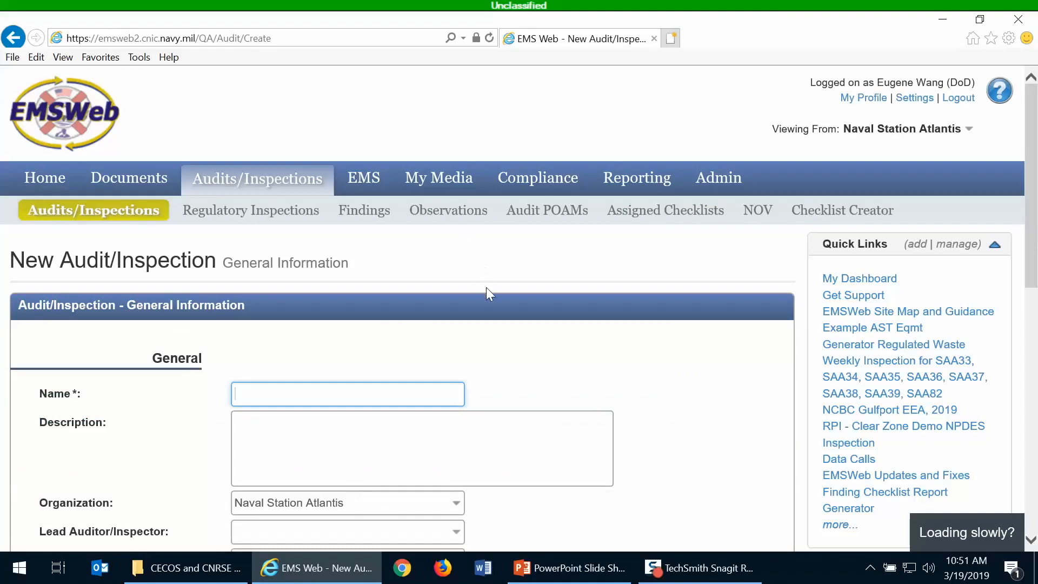
pyautogui.scroll(-4, 485, 287)
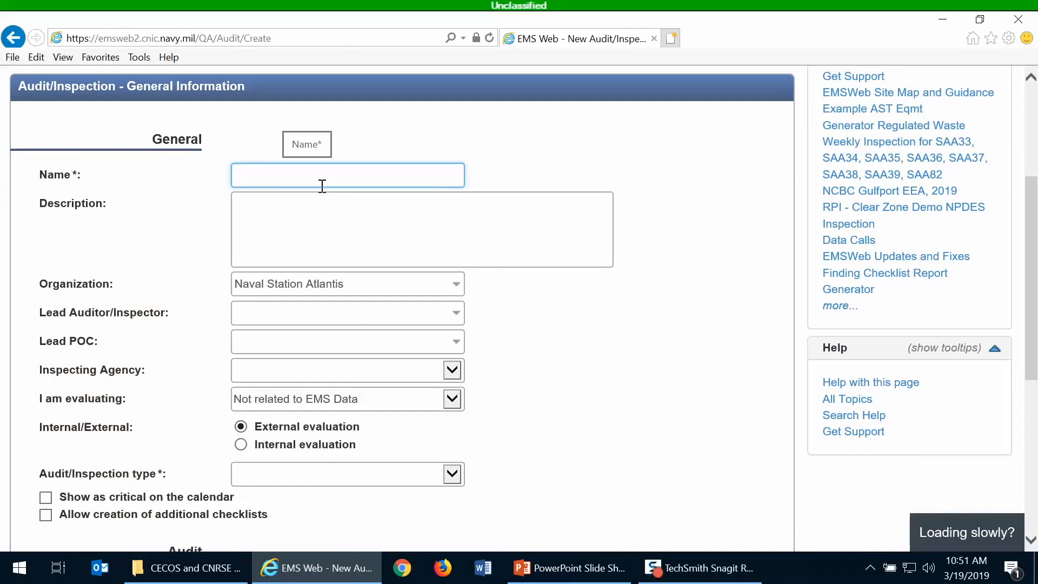
pyautogui.write('External Audit Training Mar 2019')
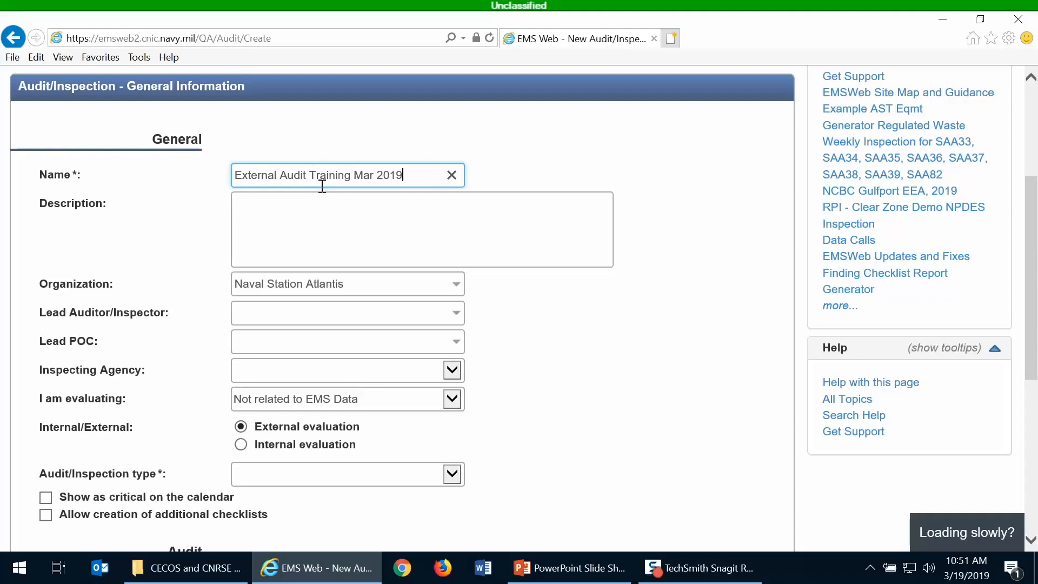
# - Search for the lead auditor by surname and assign Atlantis Lead Auditor (Naval Station Atlantis) as Lead Auditor/Inspector
pyautogui.click(330, 313)
pyautogui.write('wang')
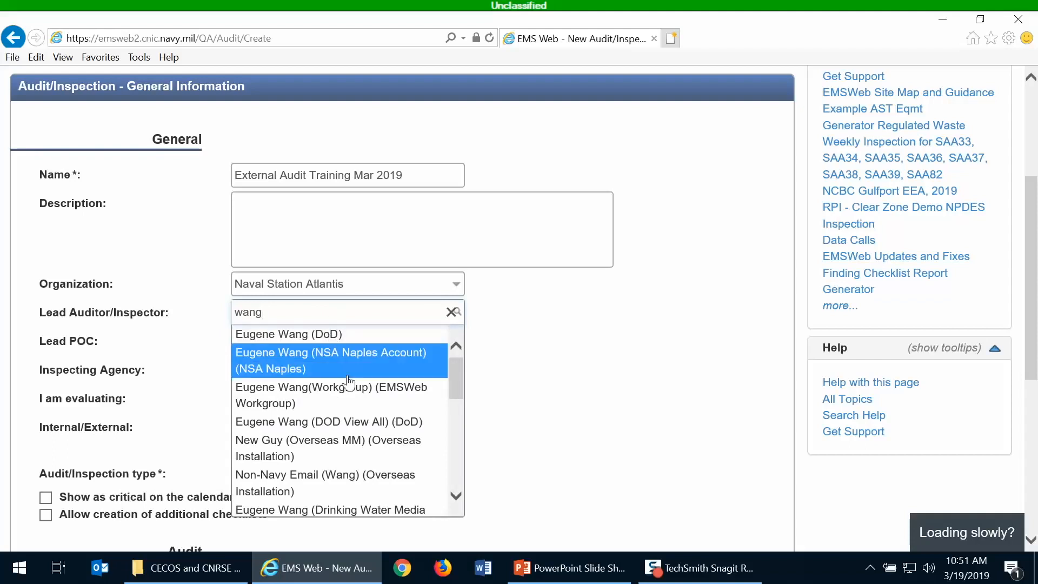
pyautogui.scroll(-3, 348, 383)
pyautogui.scroll(-3, 349, 382)
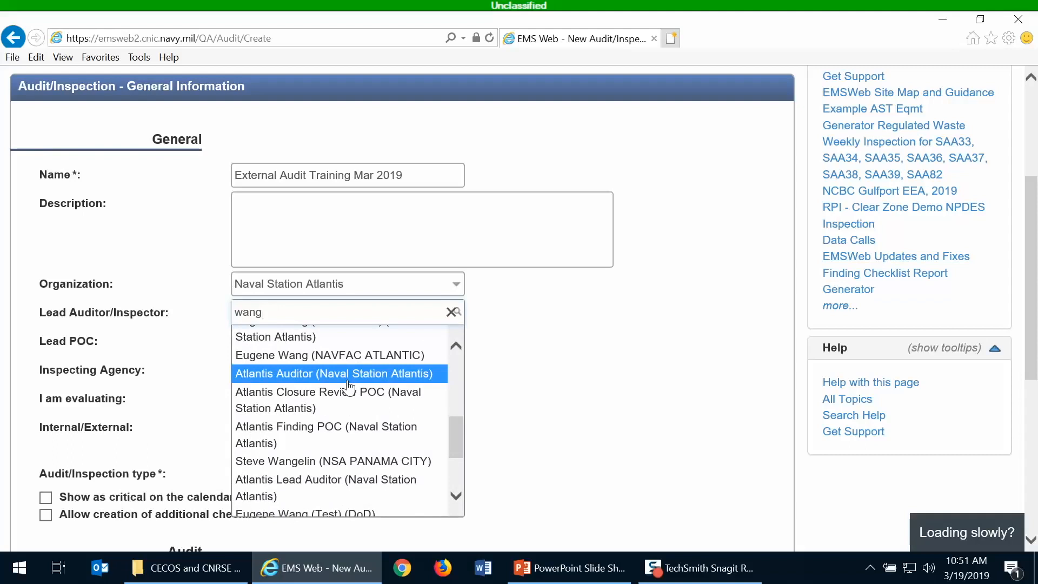
pyautogui.click(340, 487)
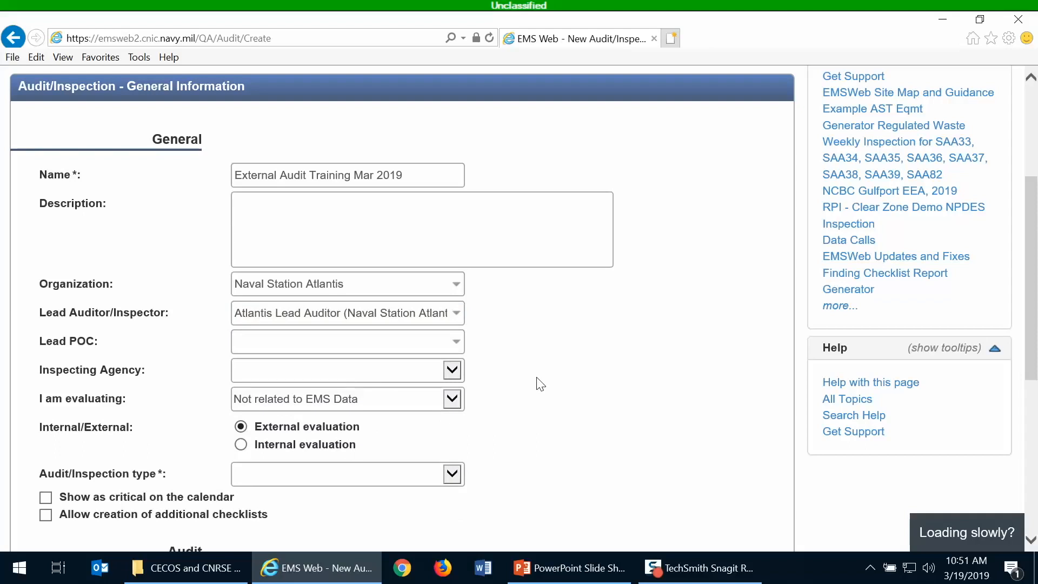
# - Set the audit/inspection type to Navy External Environmental Audit
pyautogui.scroll(-2, 540, 384)
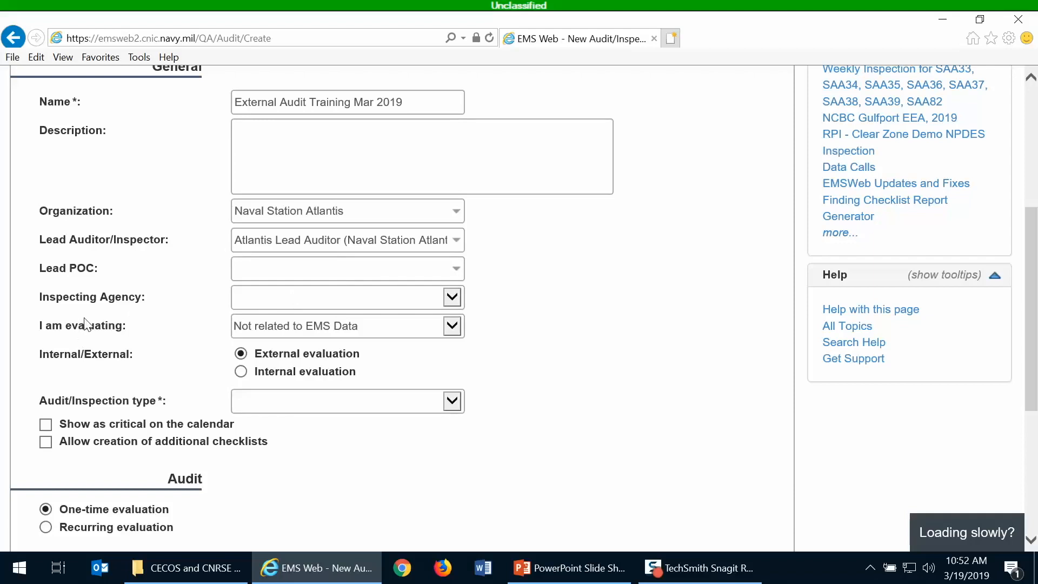
pyautogui.scroll(-1, 86, 319)
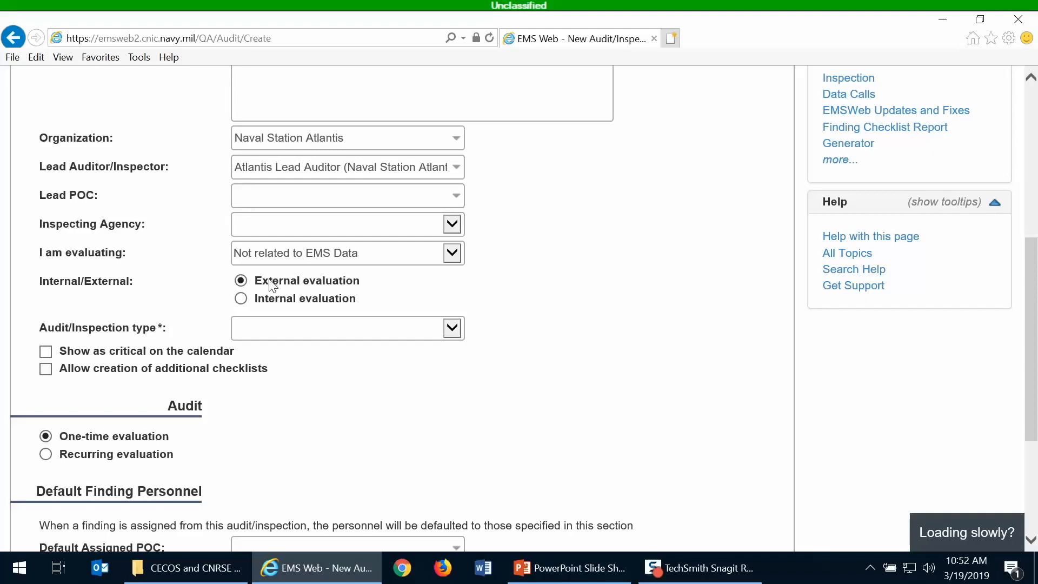
pyautogui.scroll(-1, 149, 295)
pyautogui.click(298, 265)
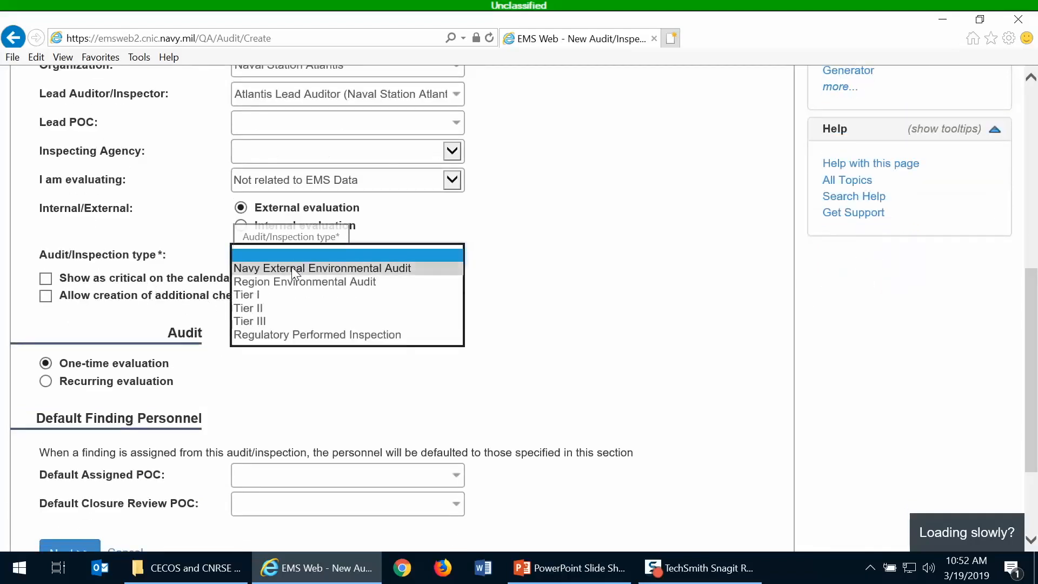
pyautogui.click(294, 269)
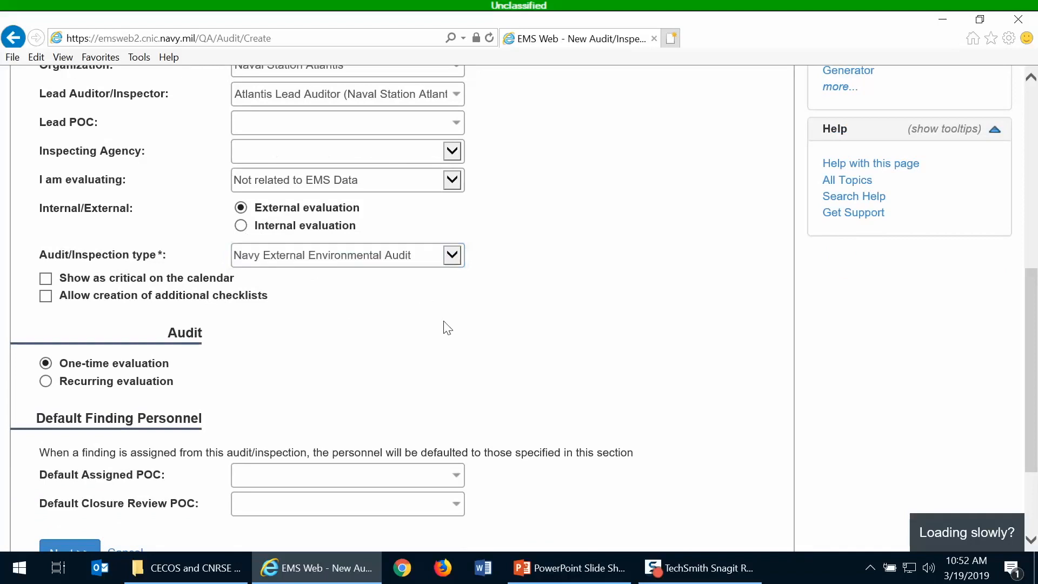
# - Search by surname and assign Atlantis Finding POC (Naval Station Atlantis) as the Default Assigned POC
pyautogui.scroll(-1, 447, 328)
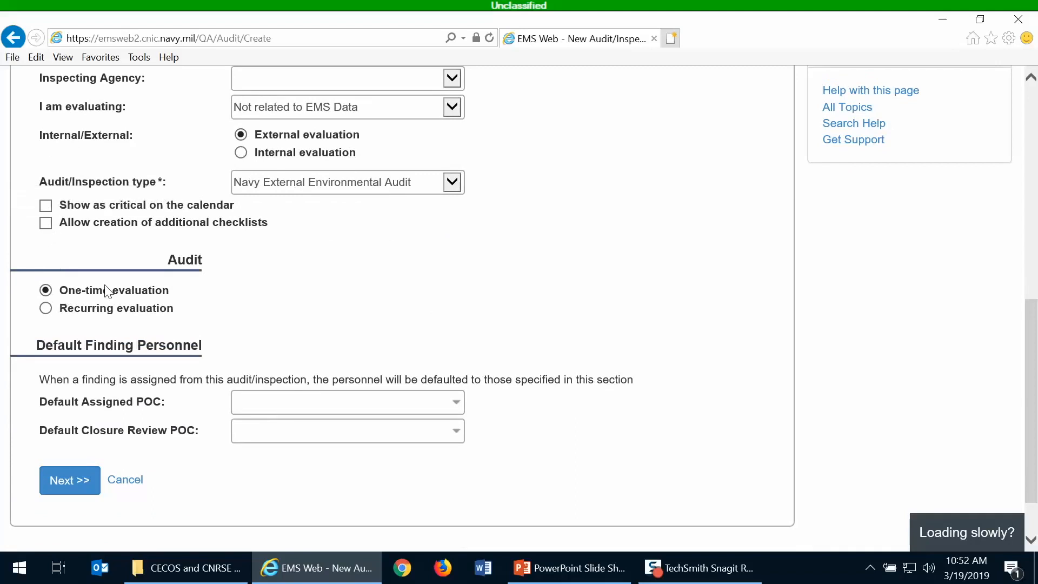
pyautogui.scroll(-2, 268, 274)
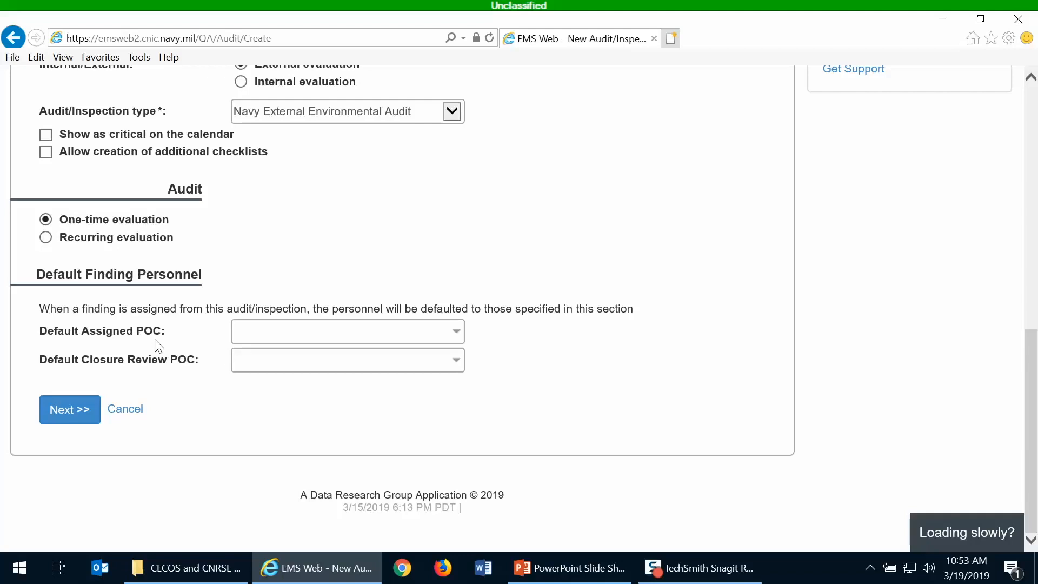
pyautogui.click(281, 333)
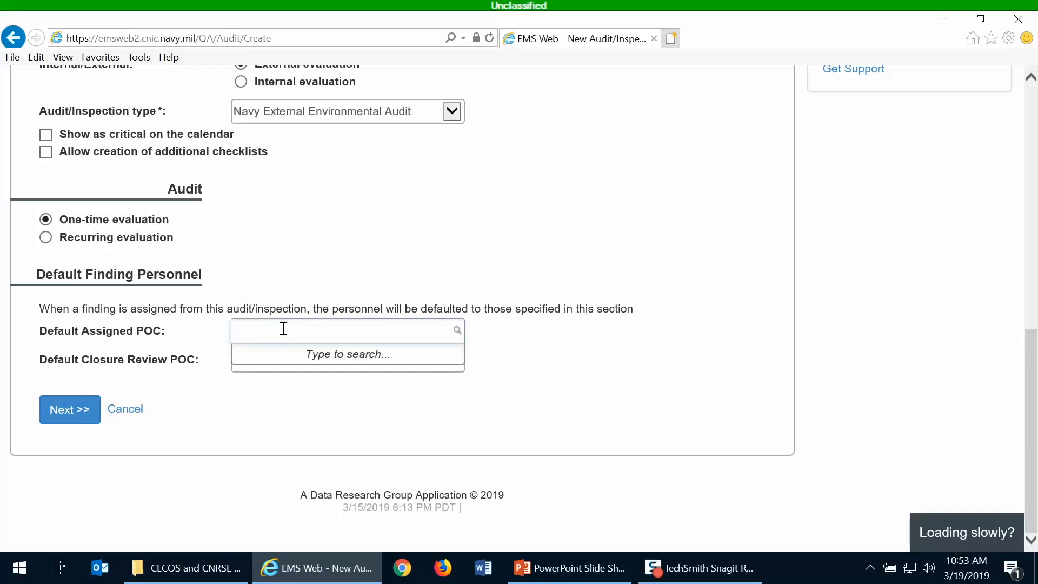
pyautogui.write('wang')
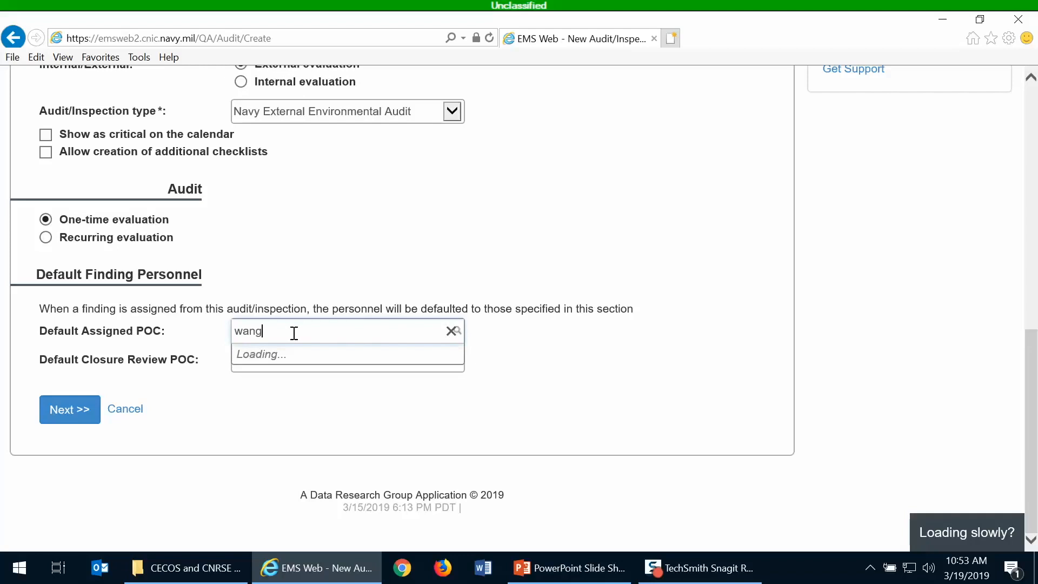
pyautogui.scroll(-3, 307, 388)
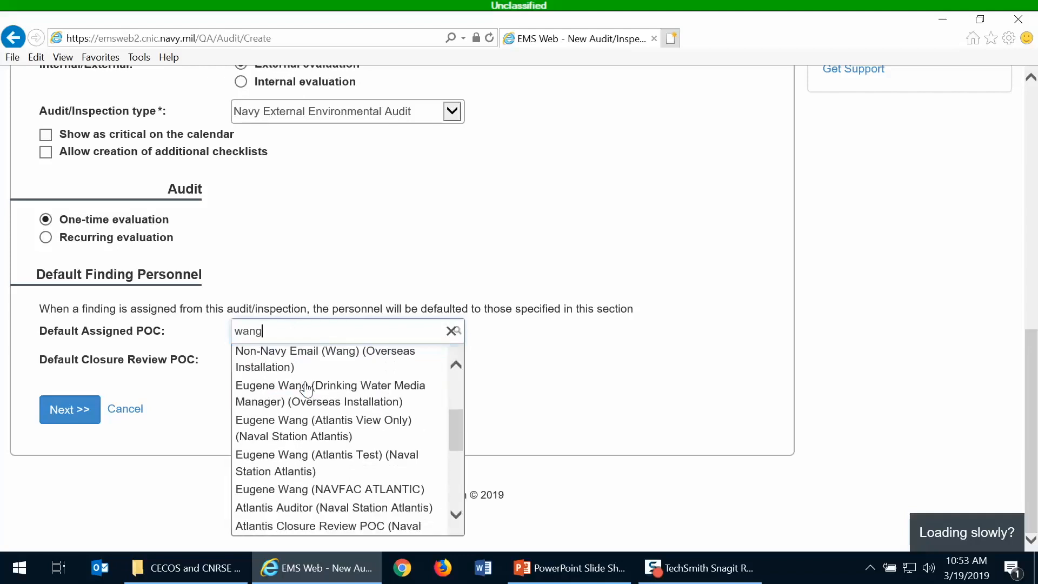
pyautogui.scroll(-2, 306, 388)
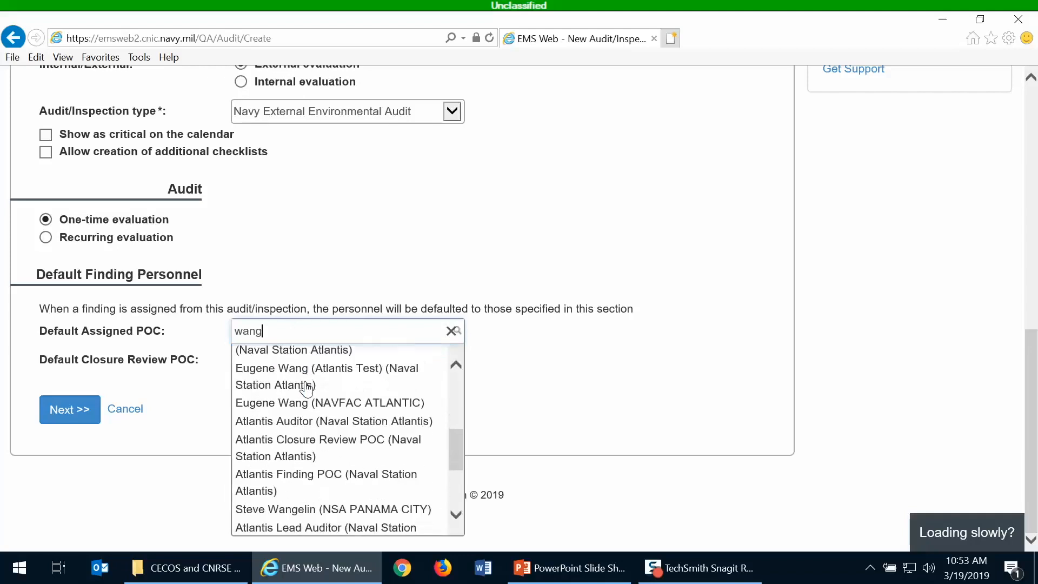
pyautogui.click(305, 483)
# - Assign Atlantis Closure Review POC (Naval Station Atlantis) as Default Closure Review POC, searching by surname, and continue to template assignment
pyautogui.click(295, 362)
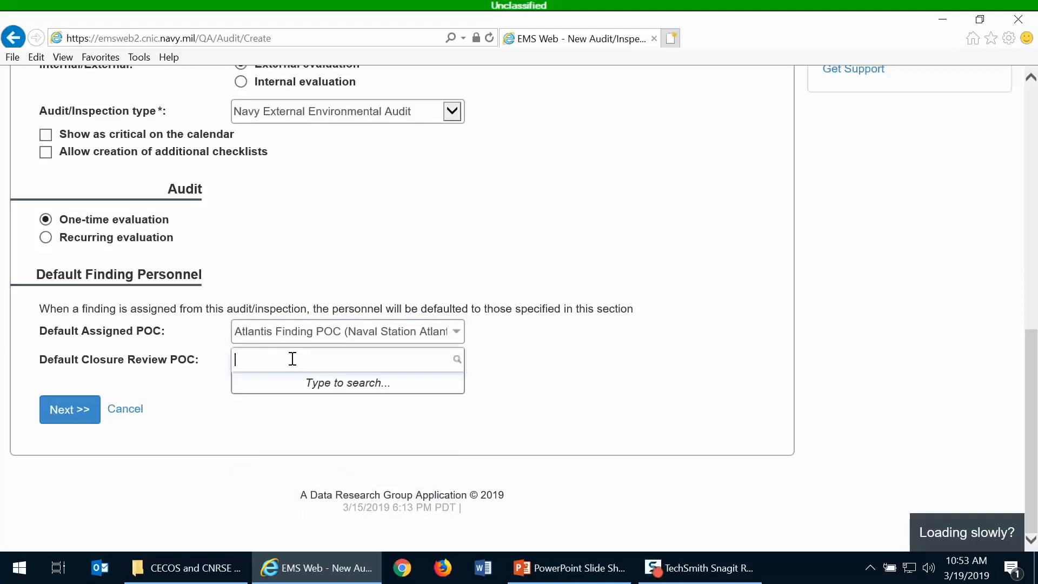
pyautogui.write('wang')
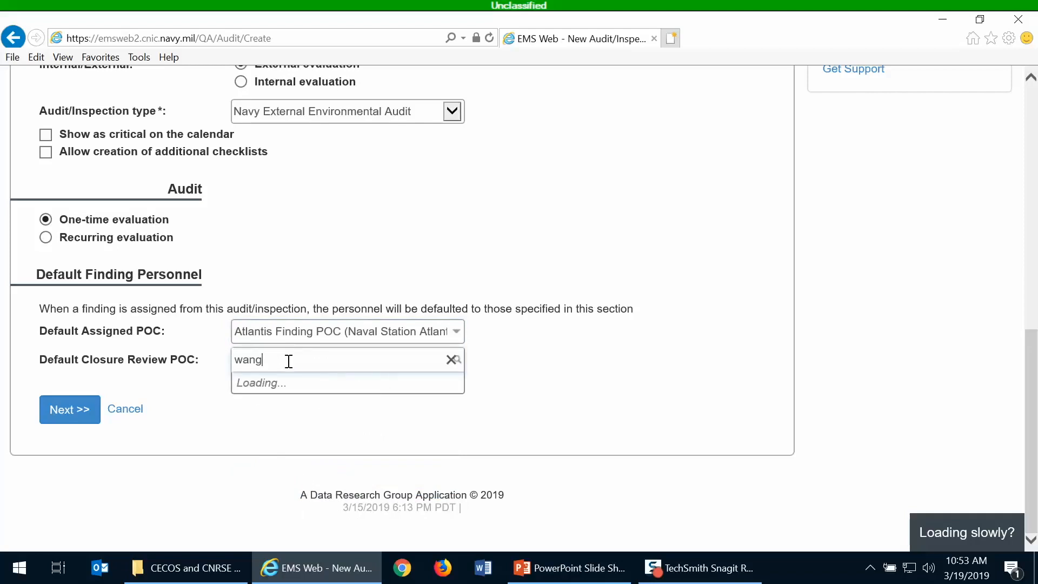
pyautogui.scroll(-5, 298, 400)
pyautogui.scroll(-5, 305, 413)
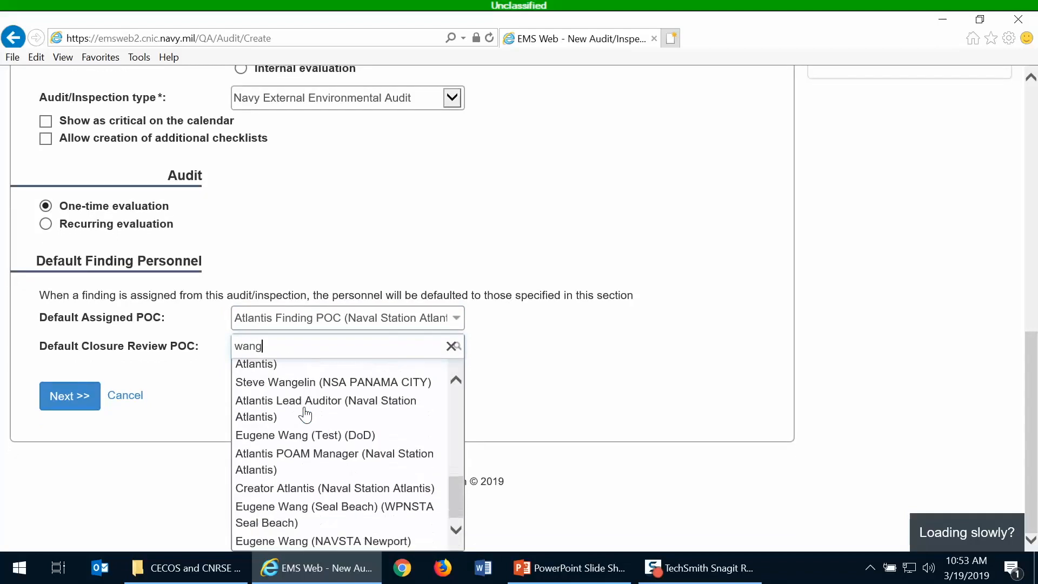
pyautogui.scroll(3, 305, 414)
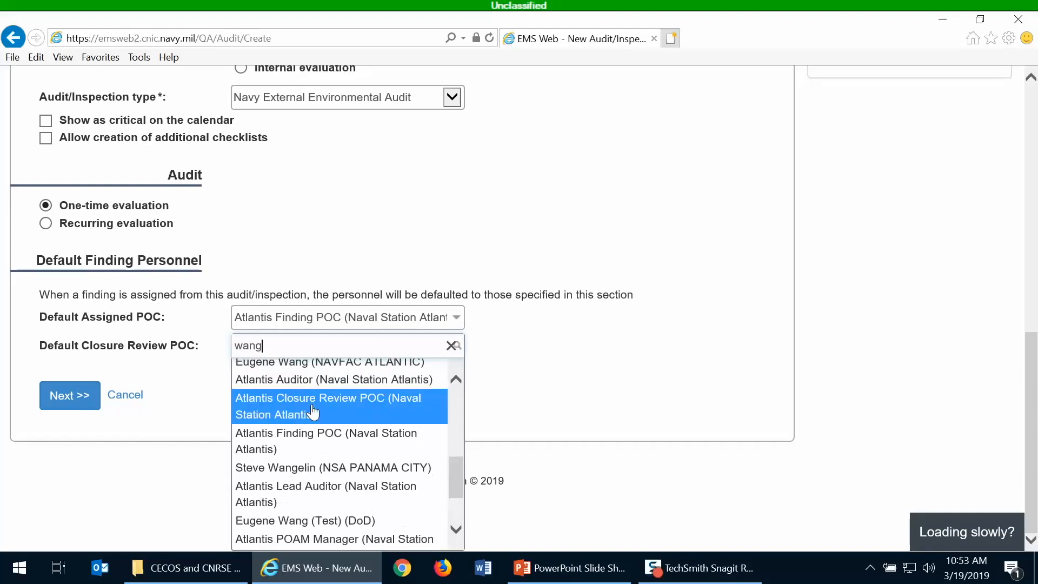
pyautogui.click(320, 402)
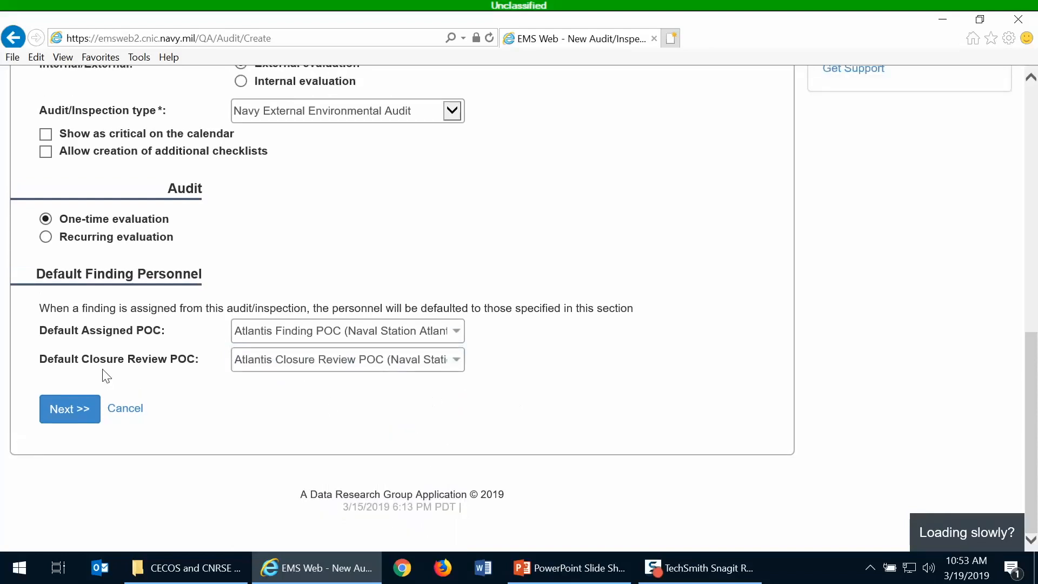
pyautogui.click(77, 418)
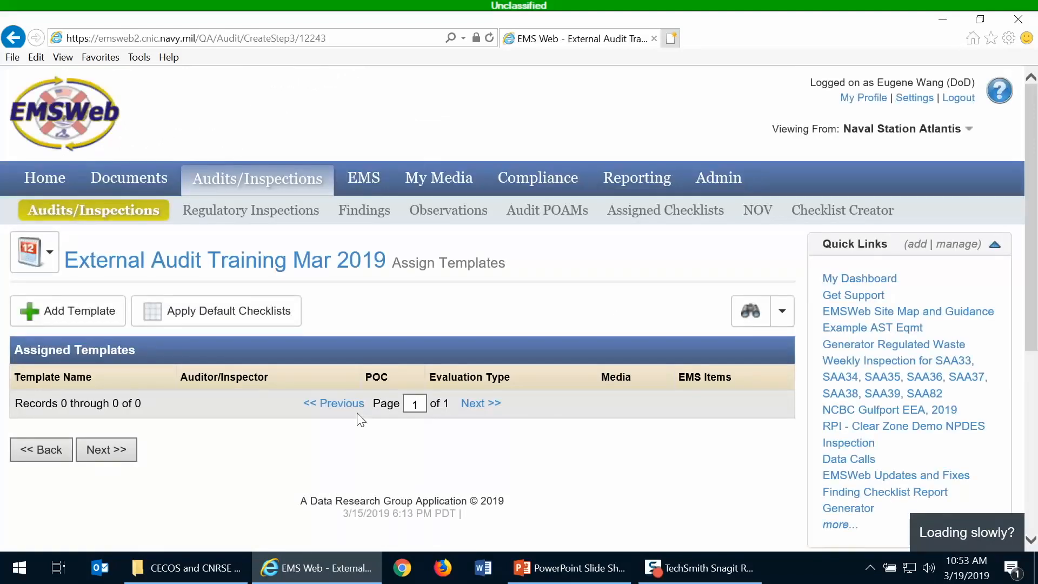
# - Add a template to the audit, searching for "train" and choosing Training Mar 2019 Checklist
pyautogui.click(49, 317)
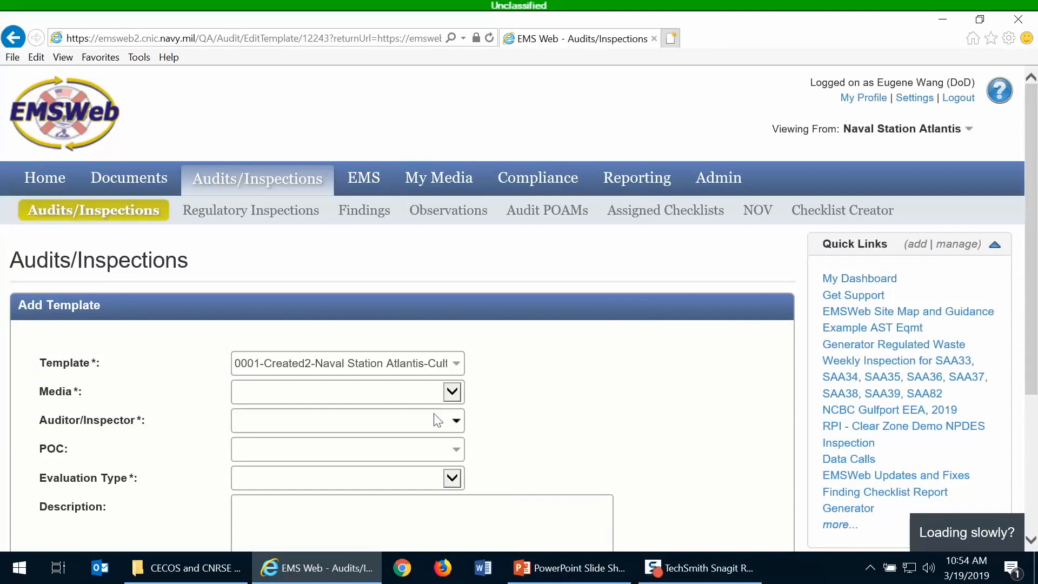
pyautogui.scroll(-1, 545, 381)
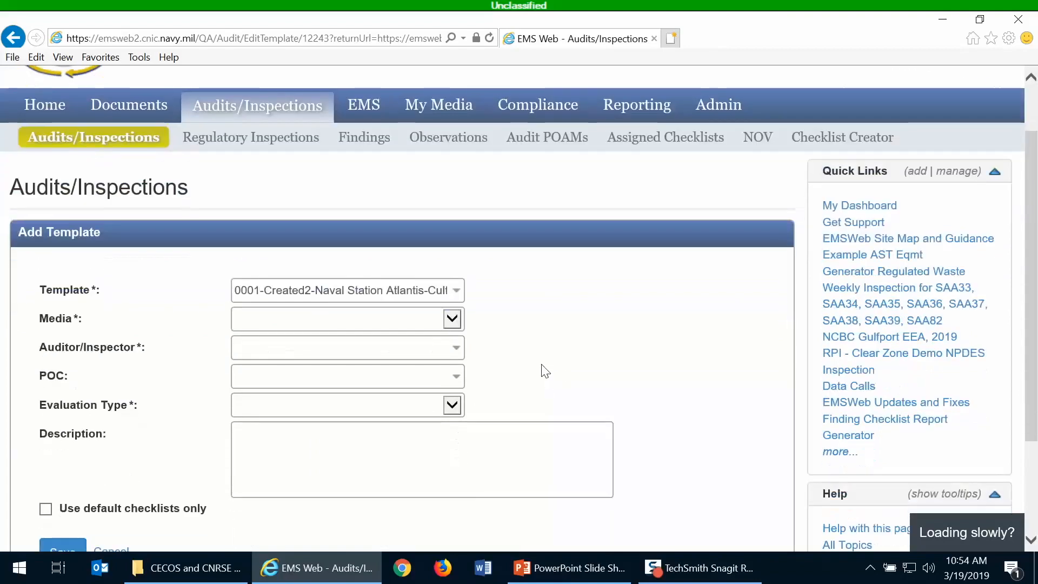
pyautogui.click(373, 292)
pyautogui.scroll(-1, 400, 335)
pyautogui.scroll(-3, 400, 335)
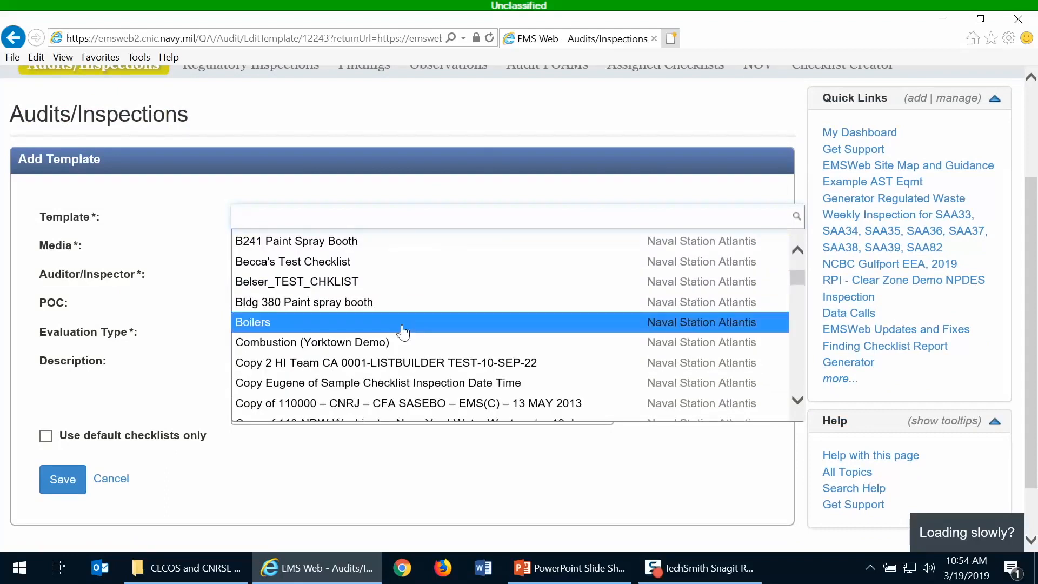
pyautogui.write('train')
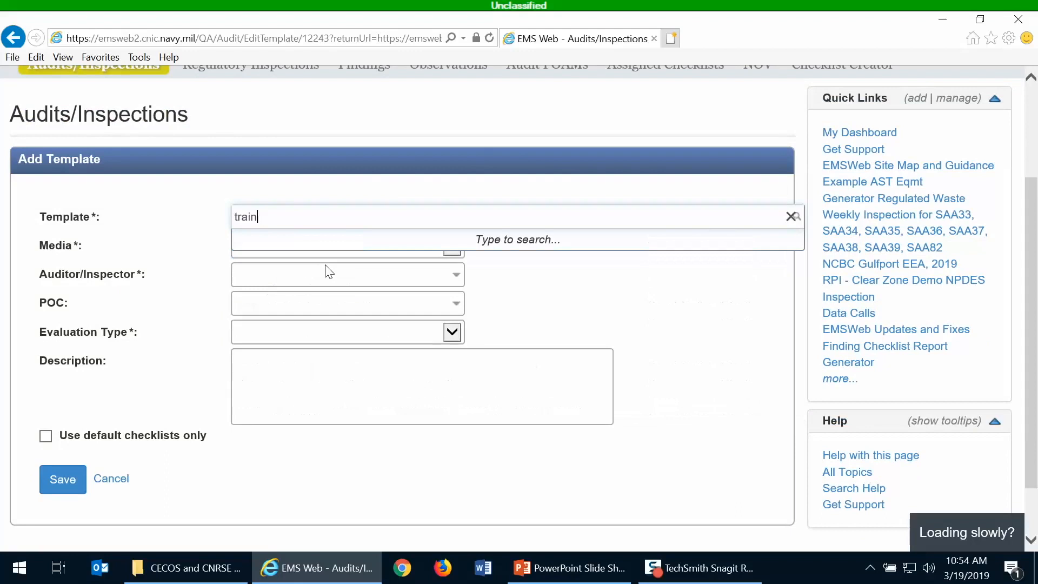
pyautogui.click(292, 239)
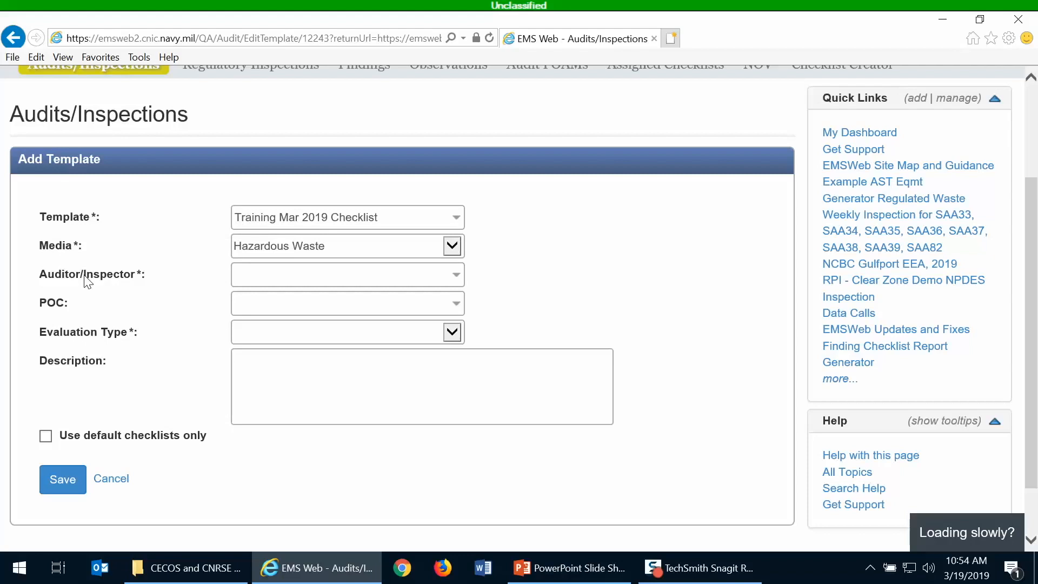
# - Assign Atlantis Inspector (Training) as the template's Auditor/Inspector, searching by surname, and set its evaluation type to Compliance Audit
pyautogui.click(365, 276)
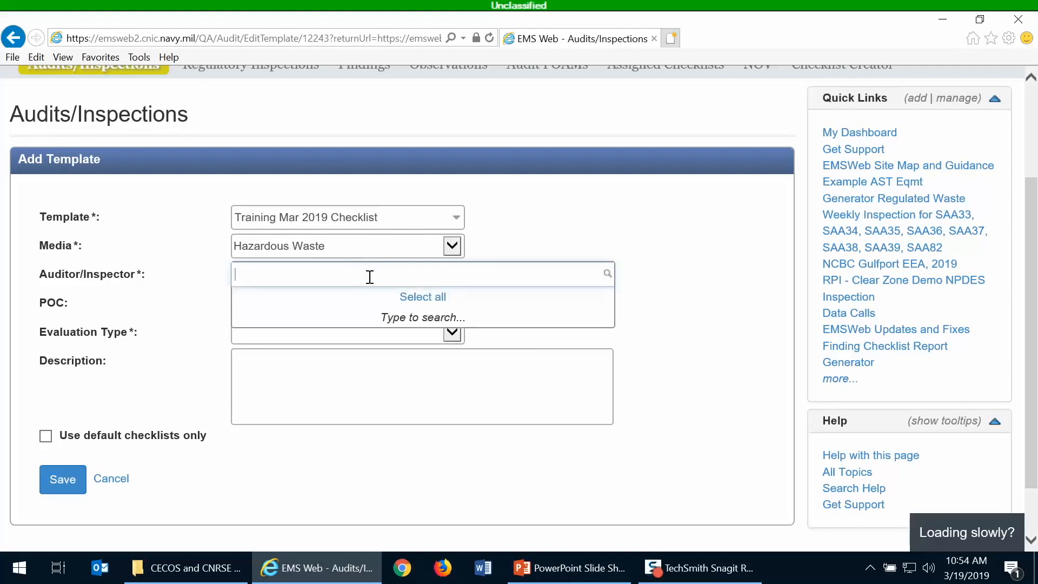
pyautogui.write('wang')
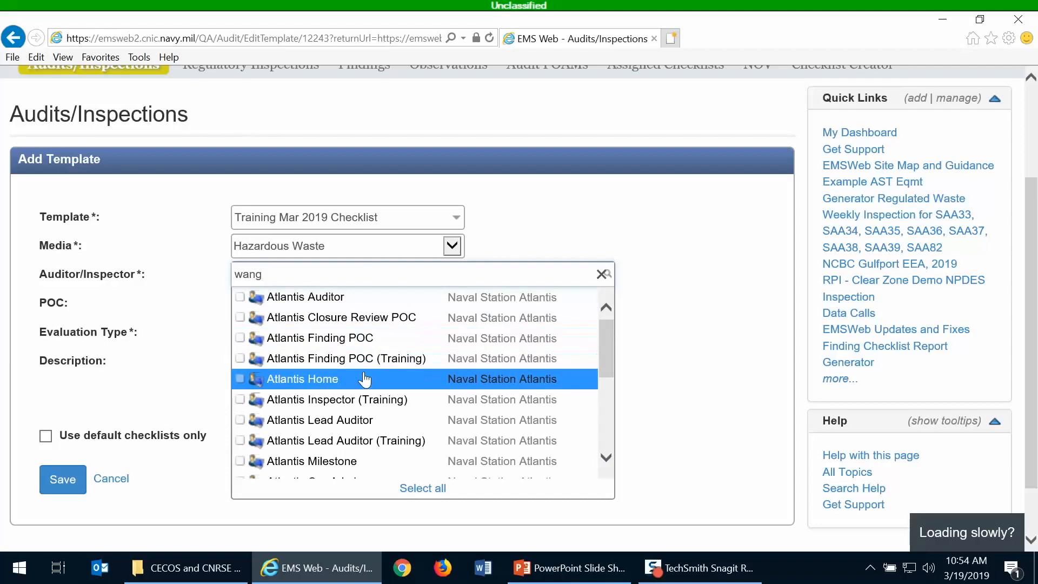
pyautogui.click(363, 404)
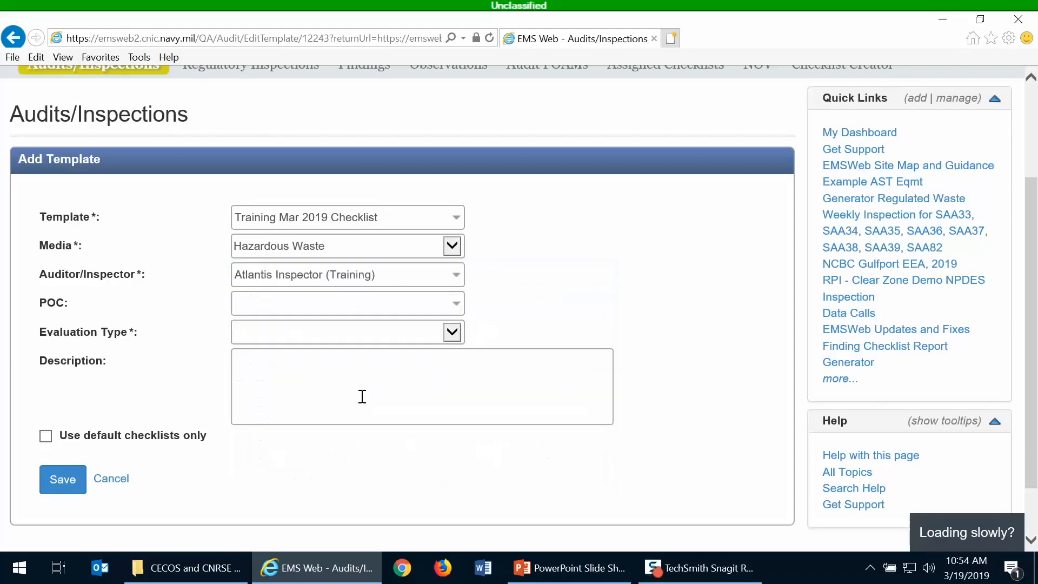
pyautogui.click(297, 336)
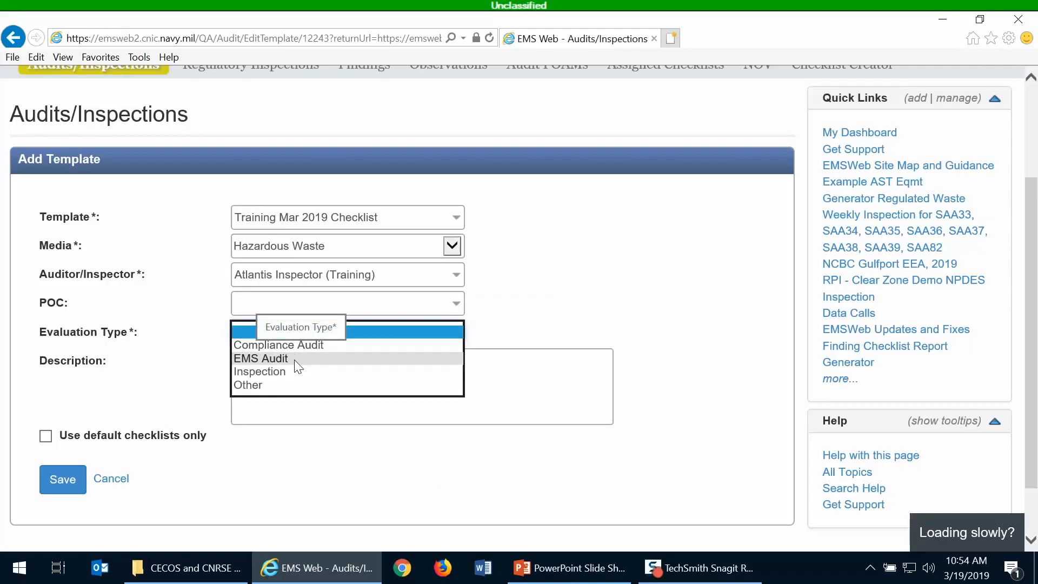
pyautogui.click(254, 345)
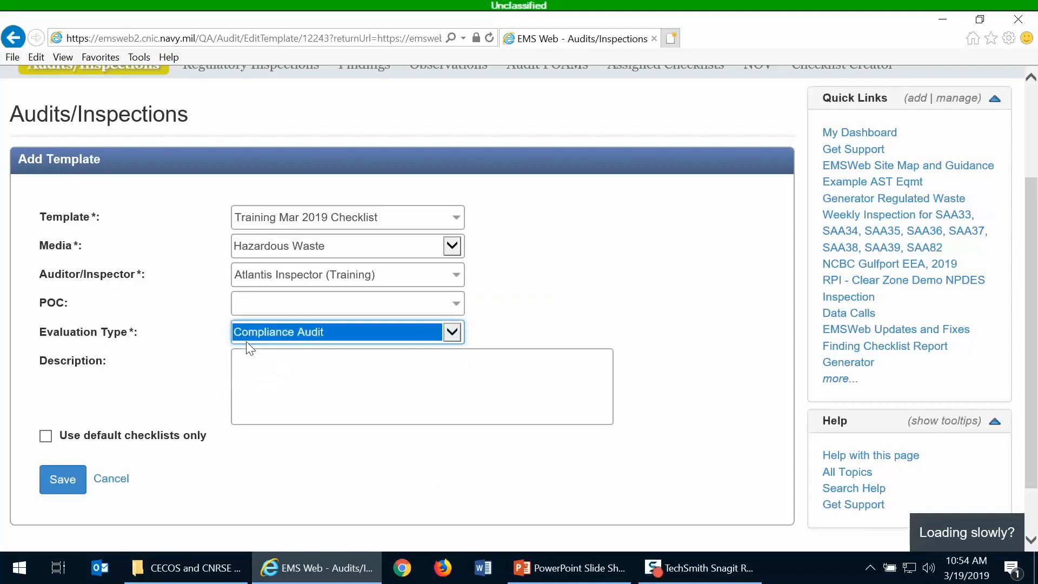
# - Save the template assignment and continue to the audit's recurrence schedule details
pyautogui.click(177, 415)
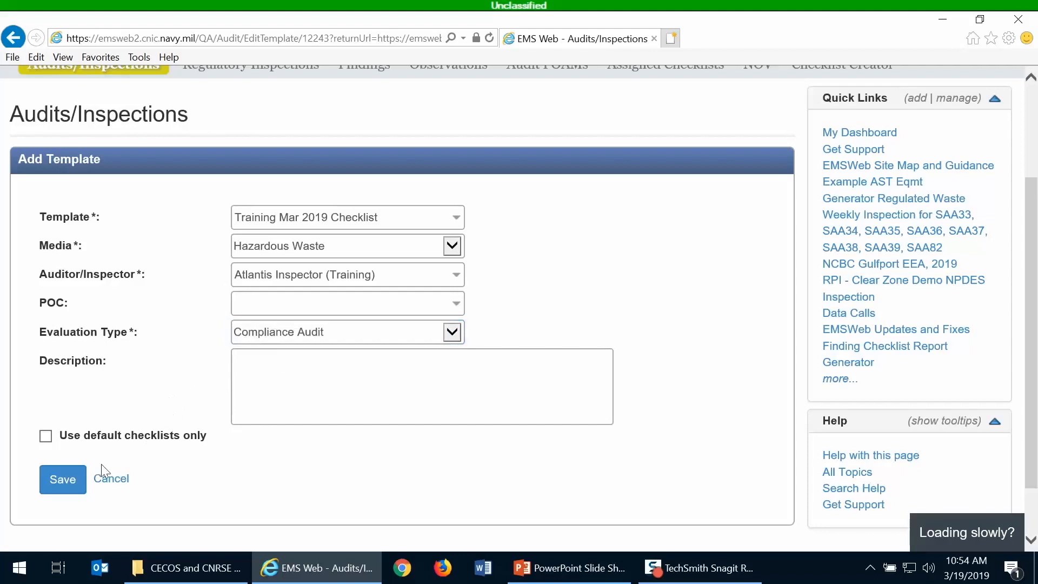
pyautogui.click(70, 491)
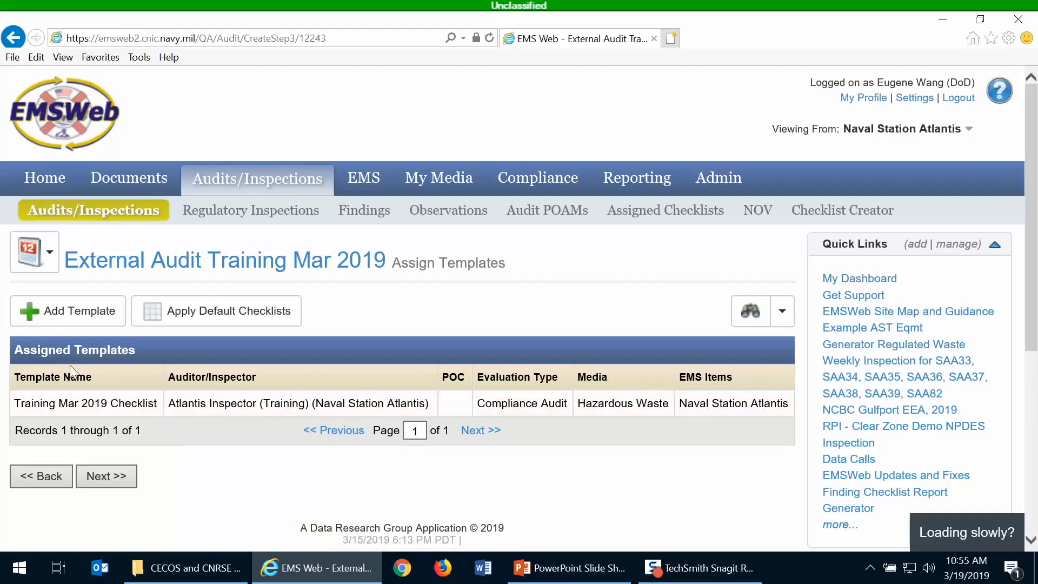
pyautogui.click(107, 477)
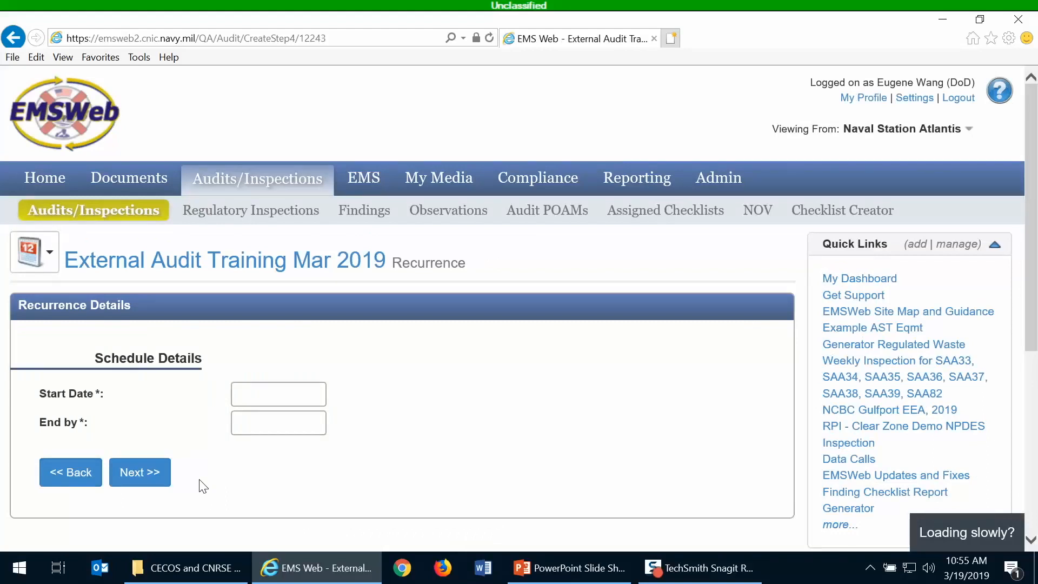
# - Schedule the audit with start date 03/25/2019 and end date 03/29/2019, and continue to its profile
pyautogui.click(267, 399)
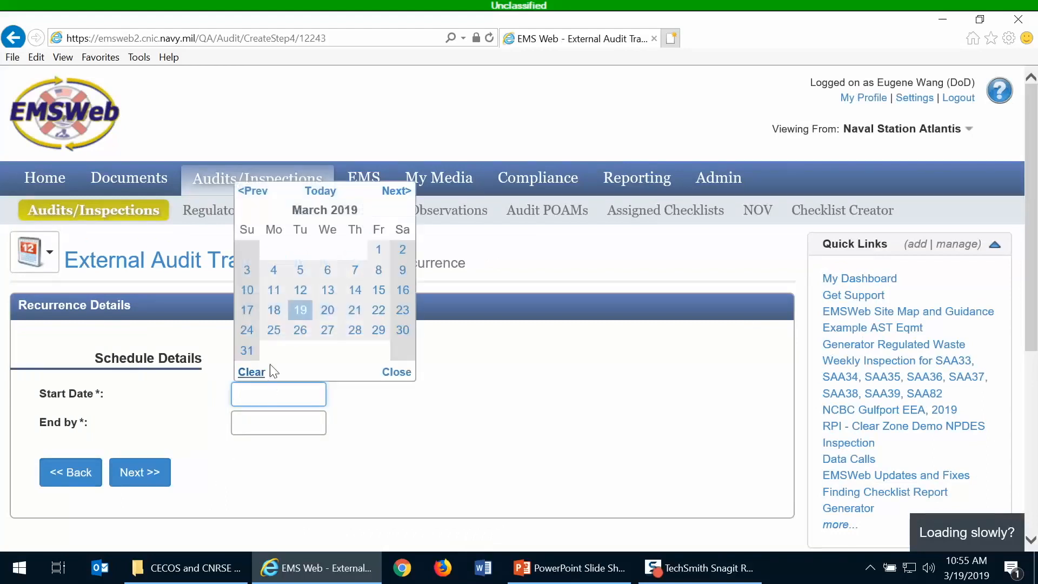
pyautogui.click(273, 329)
pyautogui.click(297, 422)
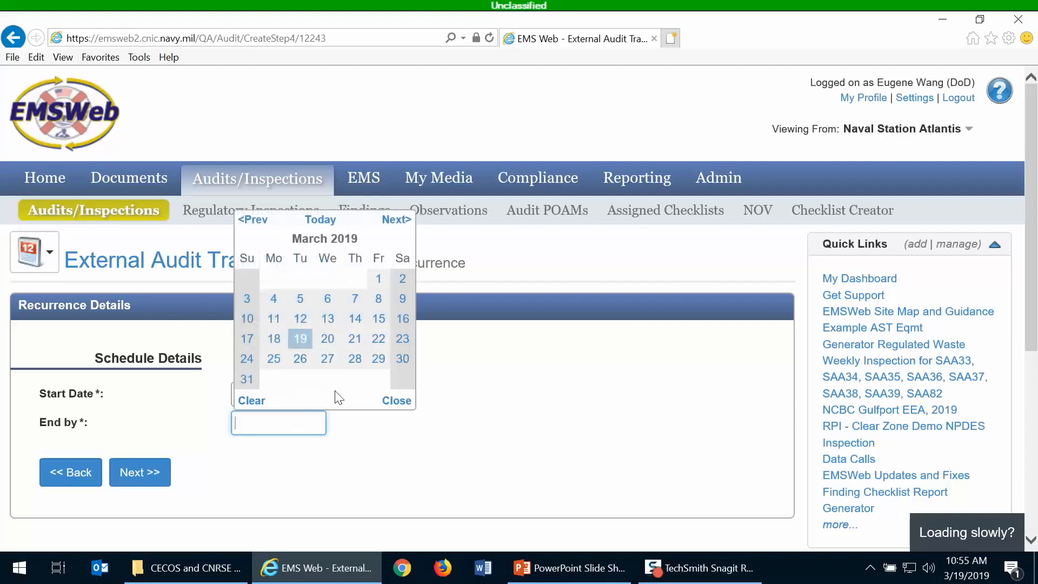
pyautogui.click(378, 358)
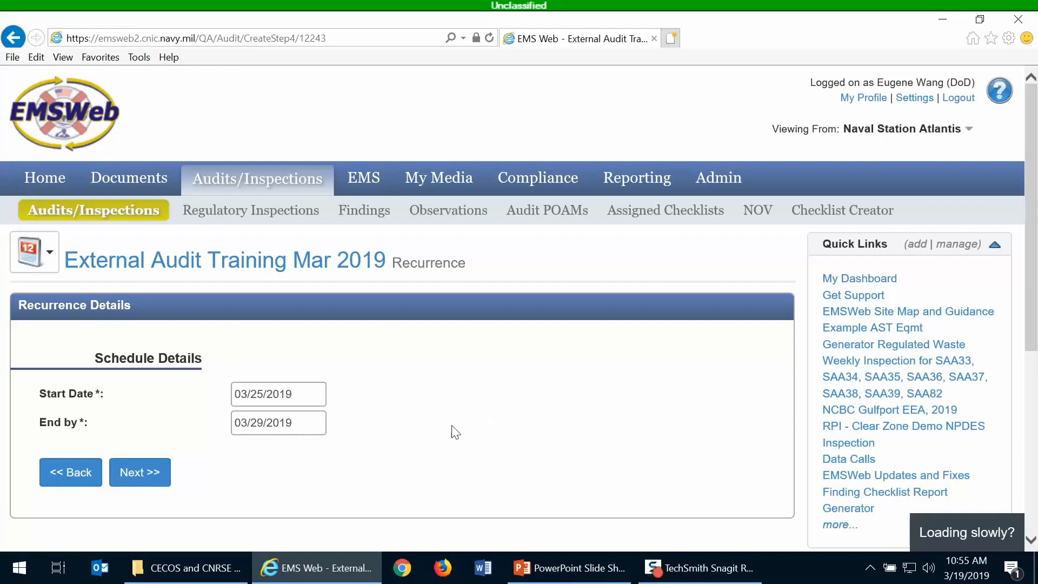
pyautogui.click(141, 475)
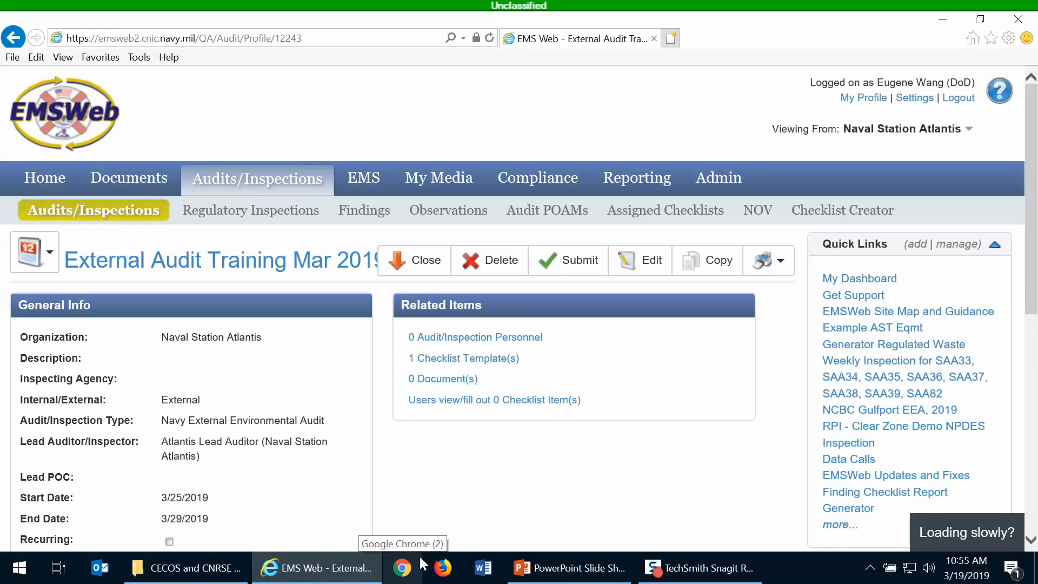
# - Review the External Audit Training Mar 2019 profile and submit the audit, accepting the non-reversible submission
pyautogui.scroll(-3, 313, 475)
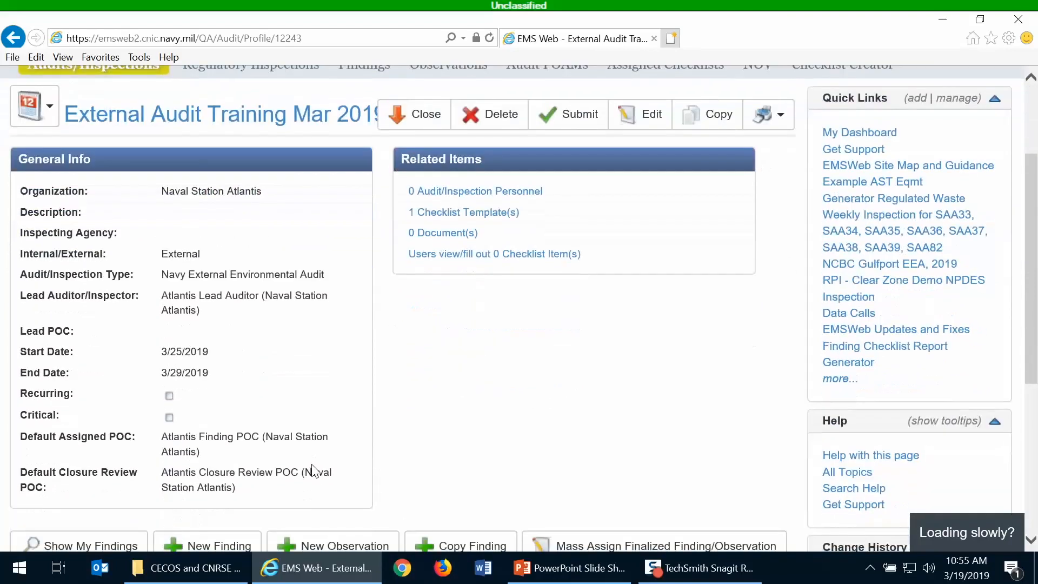
pyautogui.scroll(-2, 313, 474)
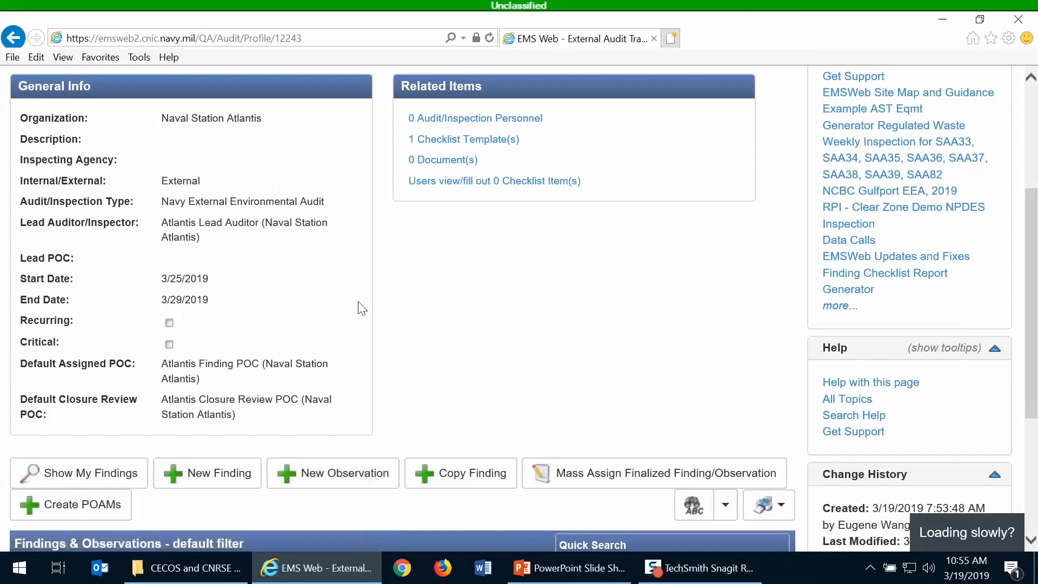
pyautogui.scroll(1, 409, 330)
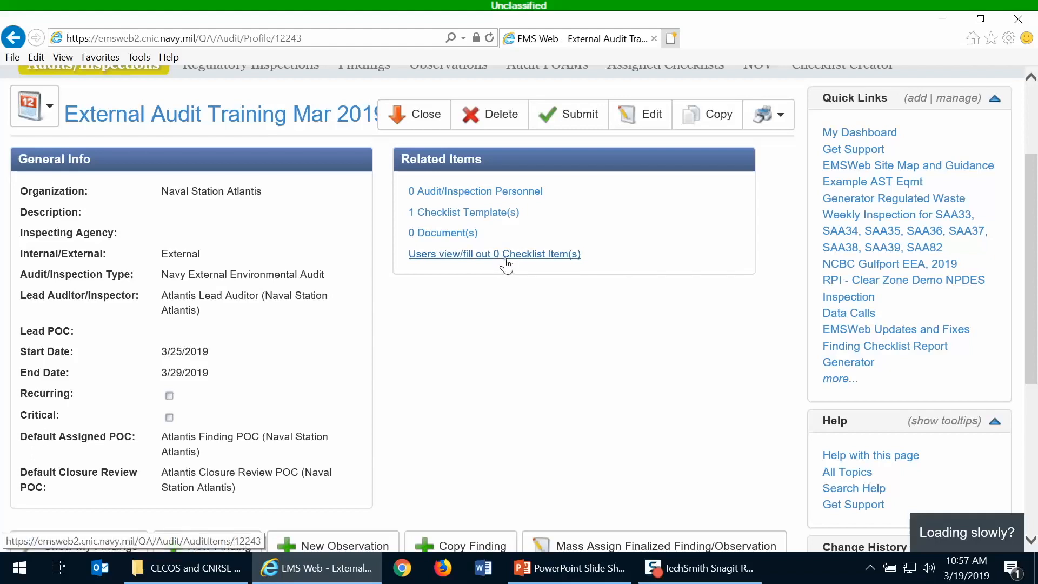
pyautogui.click(557, 129)
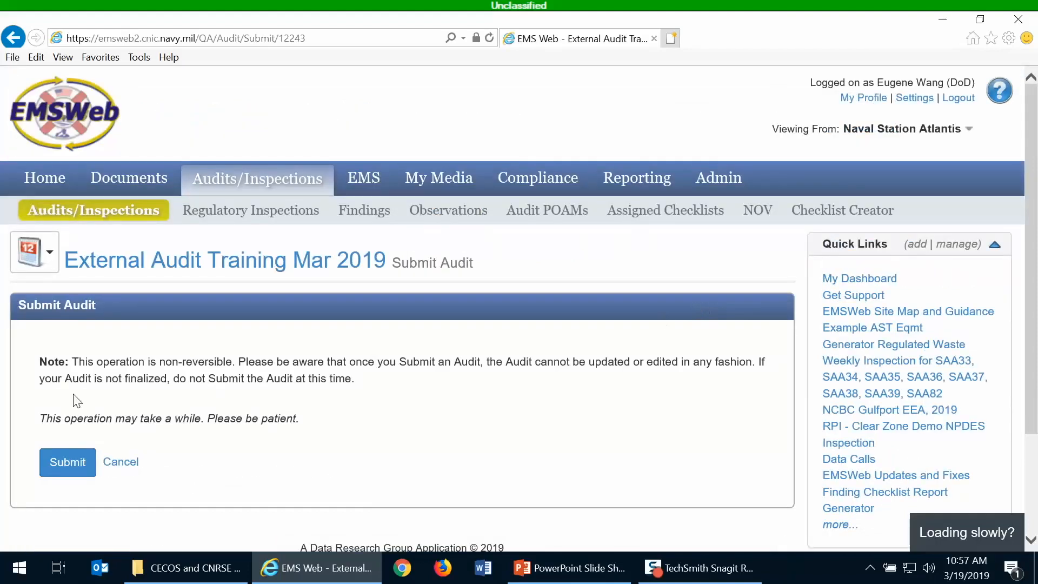
pyautogui.click(71, 473)
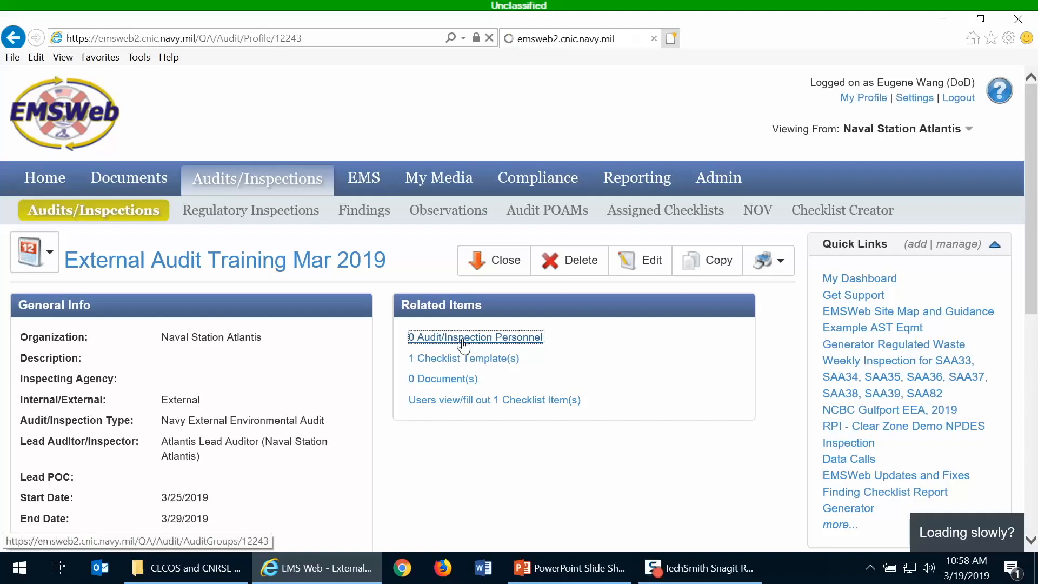
# - Add Atlantis Auditor, Atlantis Finding POC, Atlantis Inspector (Training) and Atlantis Lead Auditor to the Level 1 personnel group, searching by surname, and save it
pyautogui.click(463, 344)
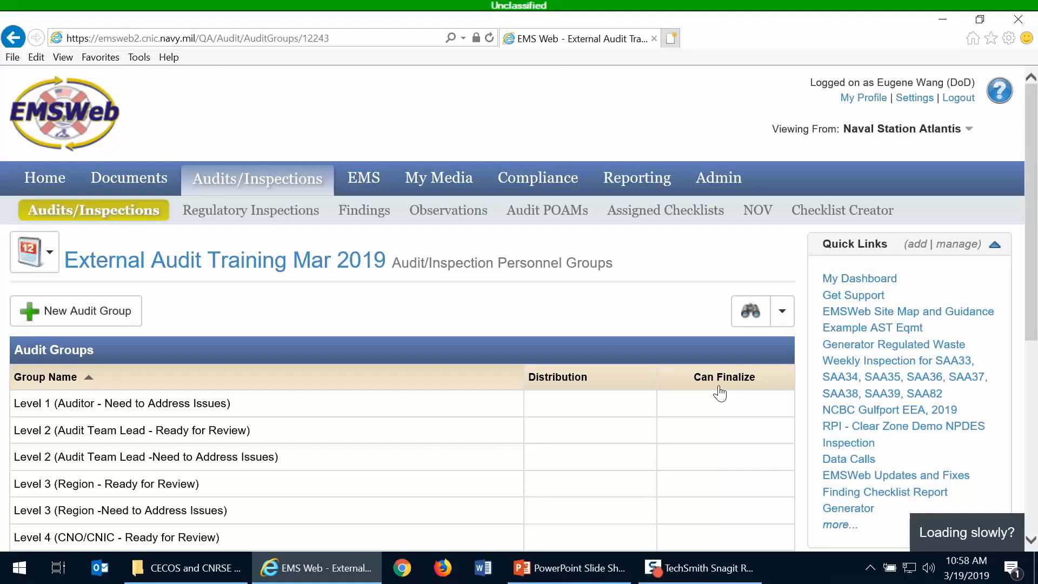
pyautogui.scroll(-3, 393, 463)
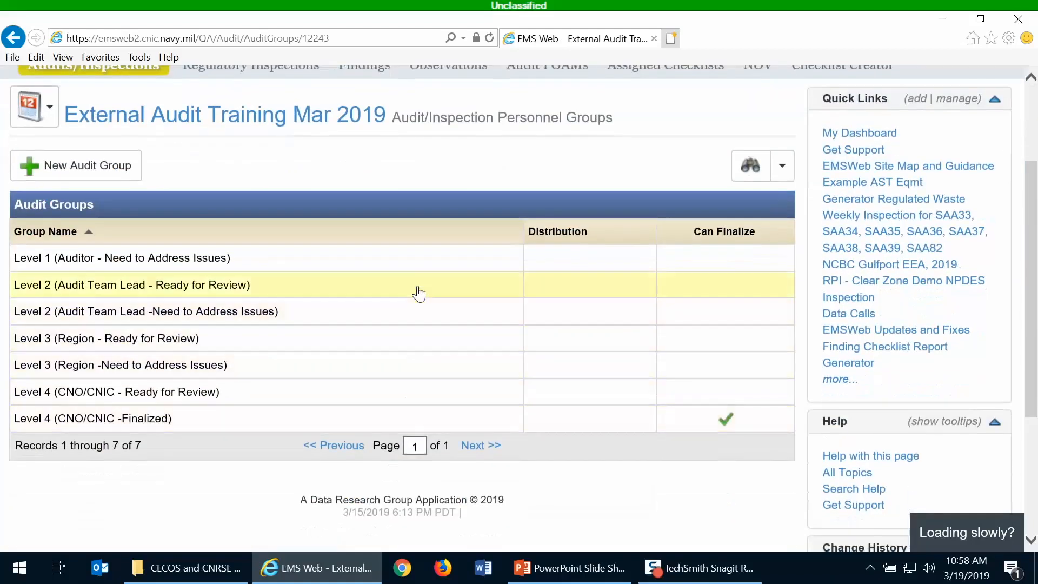
pyautogui.click(395, 267)
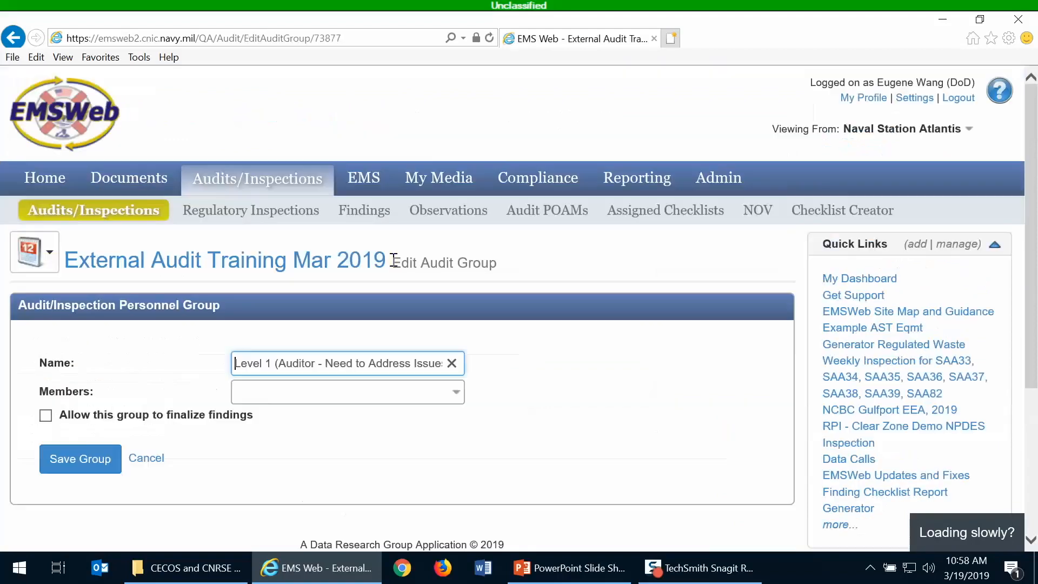
pyautogui.click(342, 393)
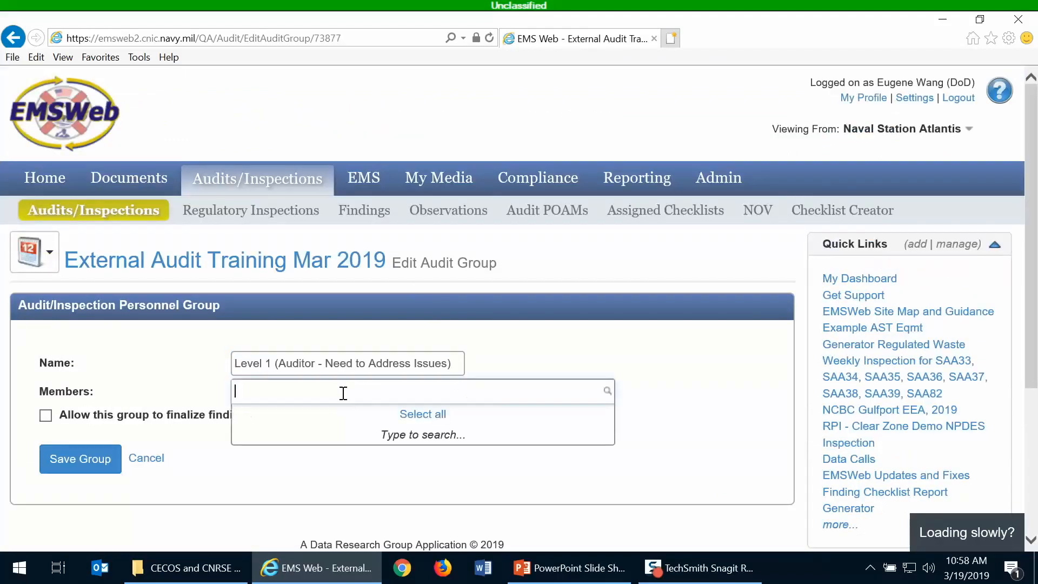
pyautogui.write('wang')
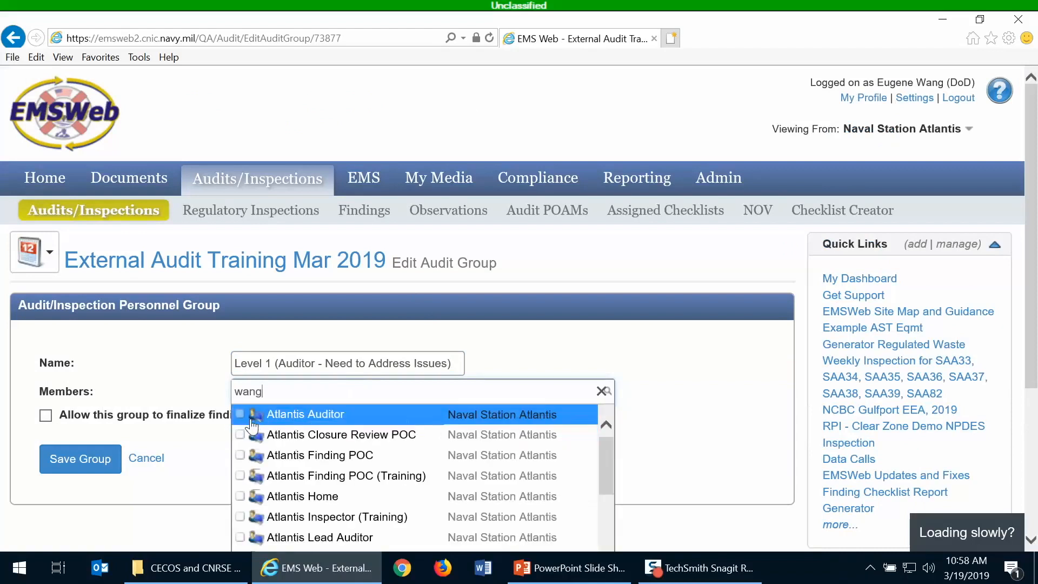
pyautogui.click(241, 417)
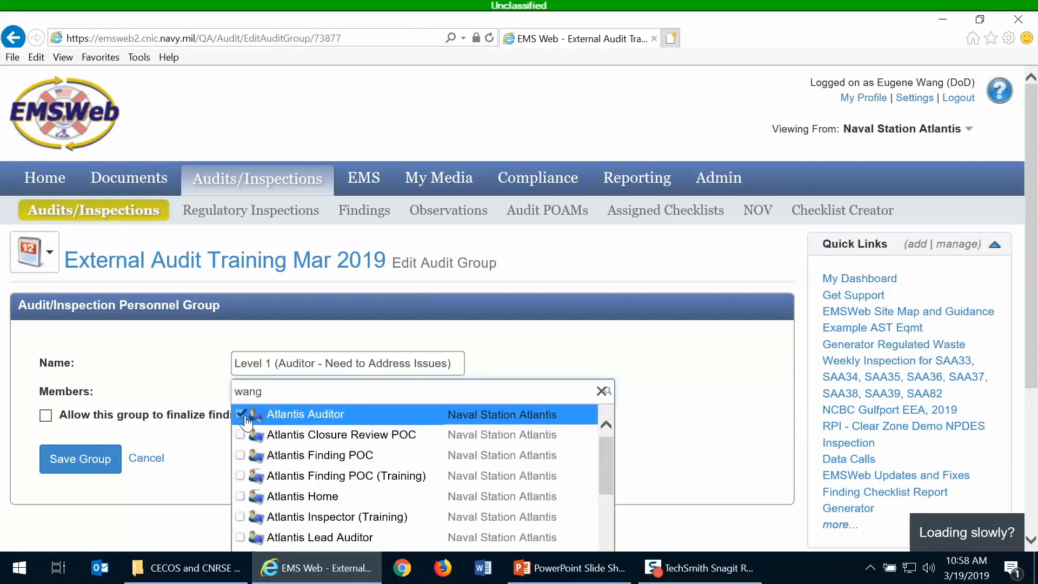
pyautogui.click(241, 457)
pyautogui.click(240, 517)
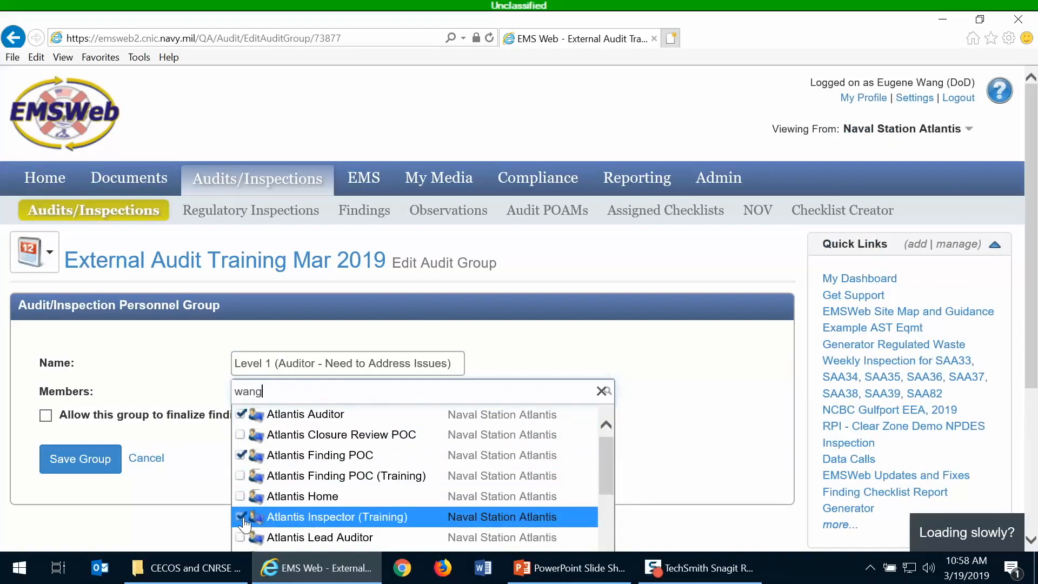
pyautogui.click(241, 537)
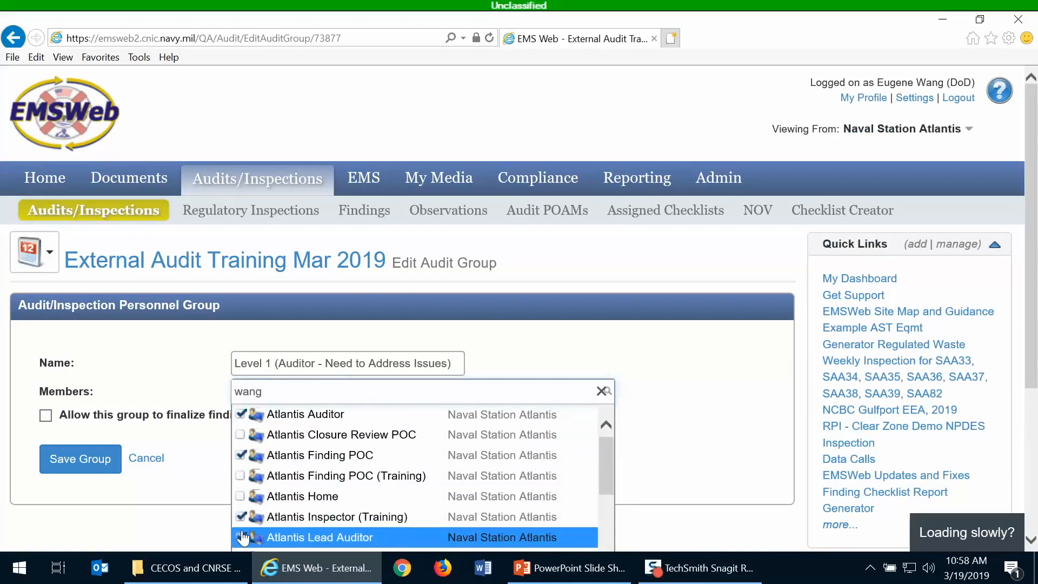
pyautogui.click(196, 481)
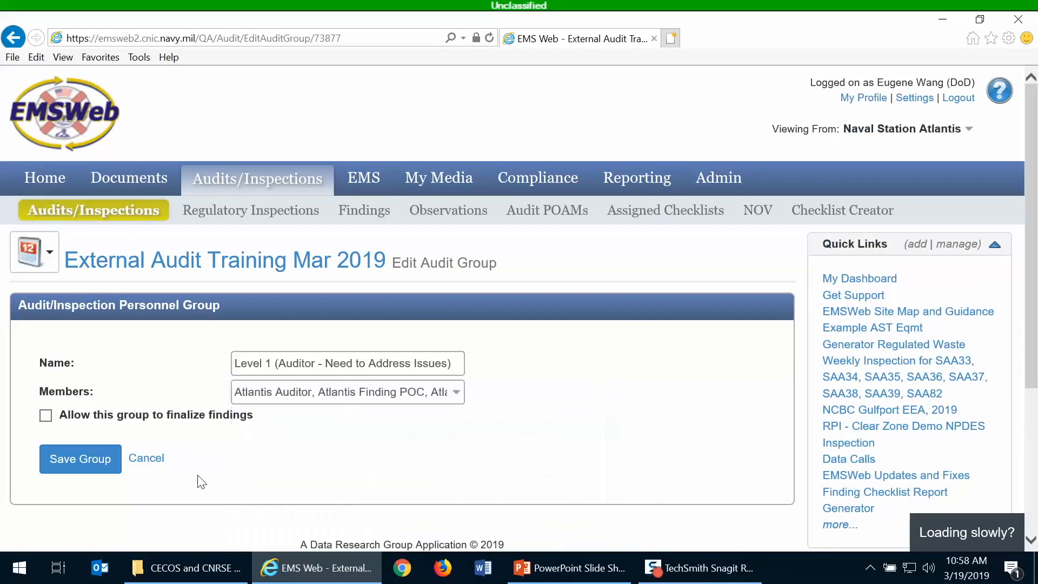
pyautogui.click(97, 466)
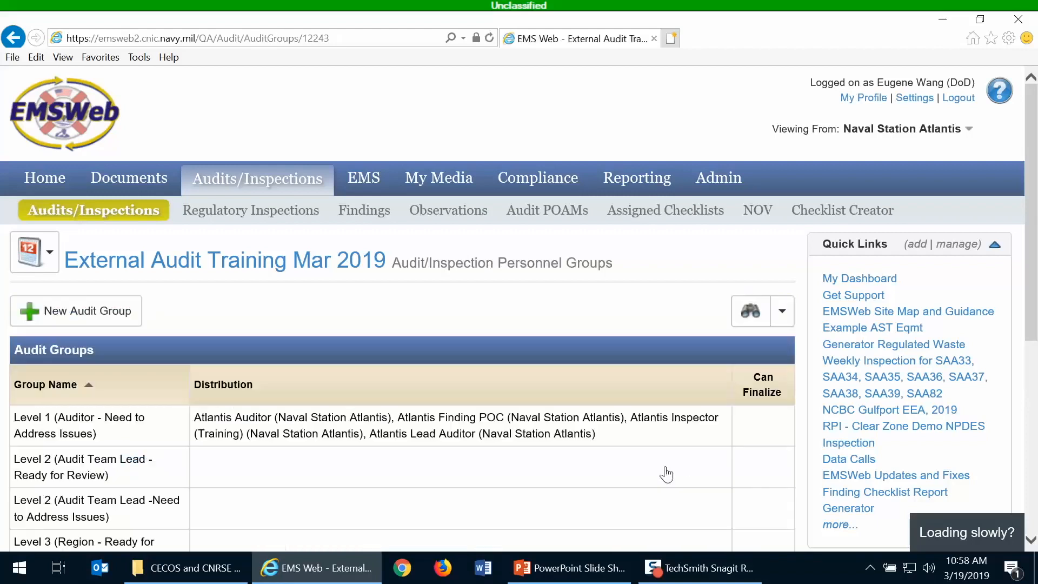
# - Add Atlantis Lead Auditor to the Level 4 (CNO/CNIC -Finalized) personnel group, searching for "lead", and save the group
pyautogui.scroll(-3, 627, 373)
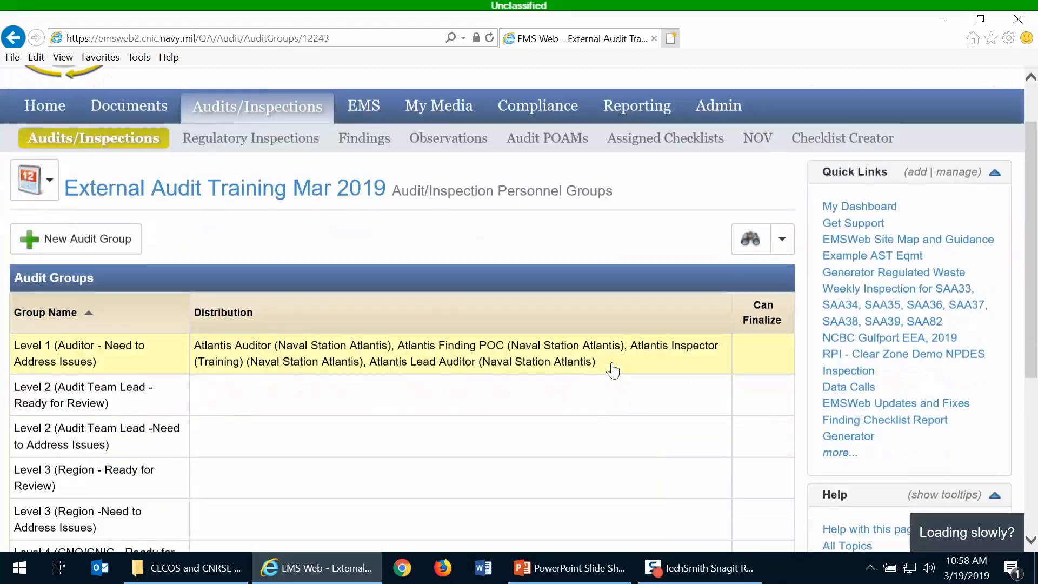
pyautogui.scroll(-1, 537, 322)
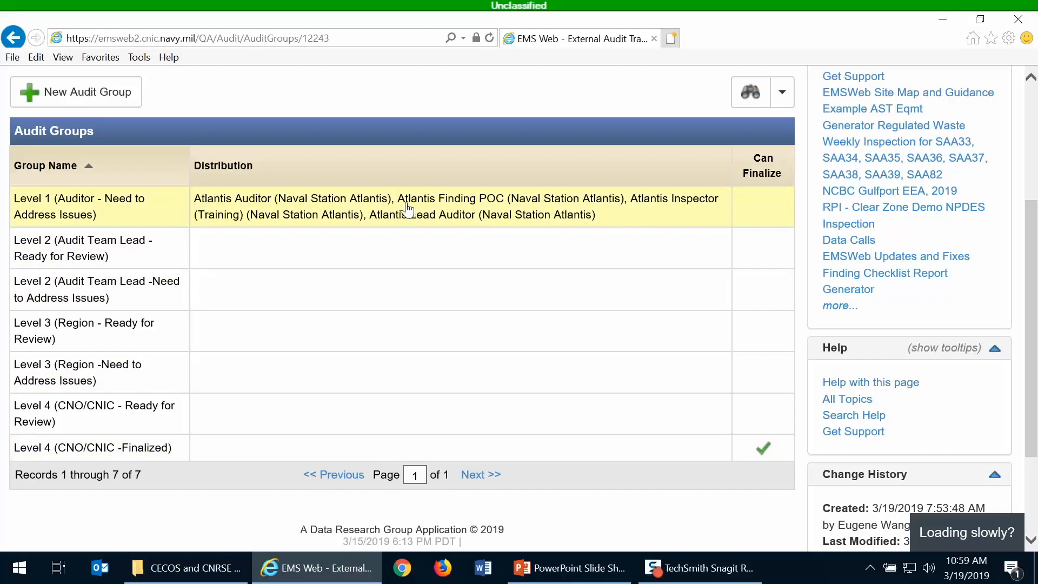
pyautogui.click(409, 458)
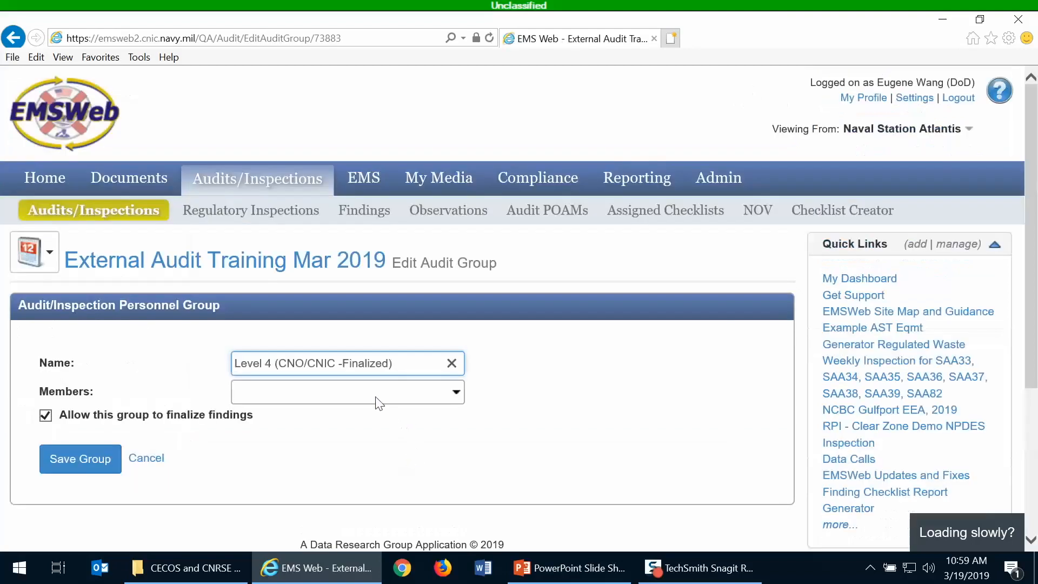
pyautogui.click(378, 399)
pyautogui.write('lead')
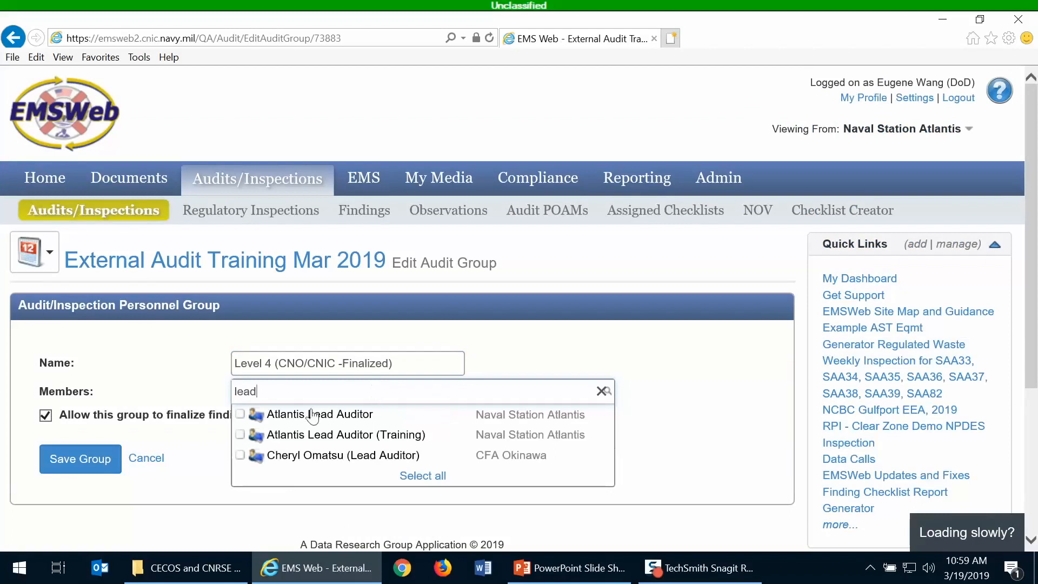
pyautogui.click(312, 416)
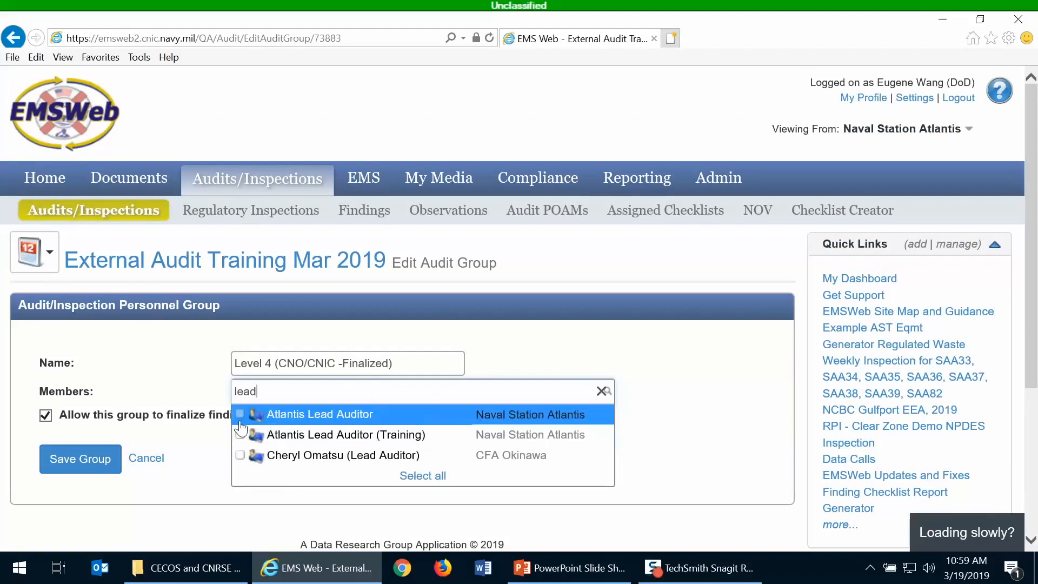
pyautogui.click(203, 454)
pyautogui.click(70, 457)
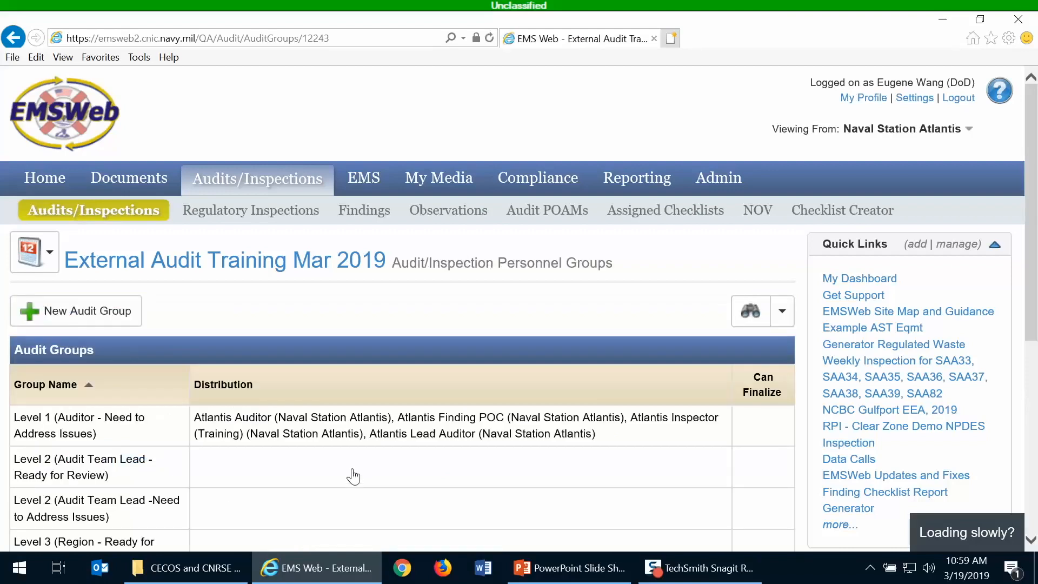
# - Examine the audit groups list, checking each level's distribution and which group can finalize findings
pyautogui.scroll(-5, 456, 452)
pyautogui.scroll(-1, 457, 452)
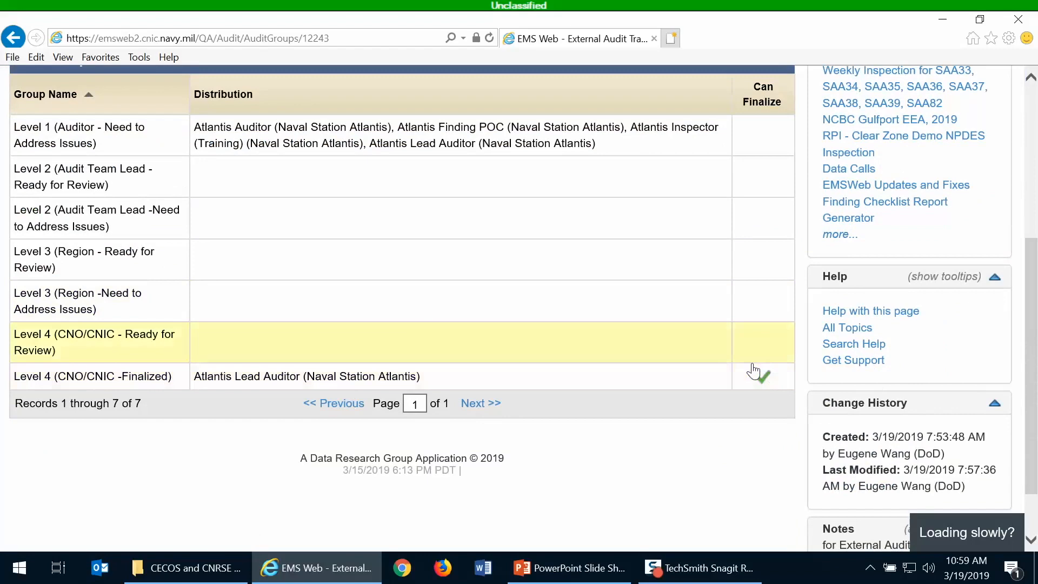
pyautogui.scroll(1, 657, 422)
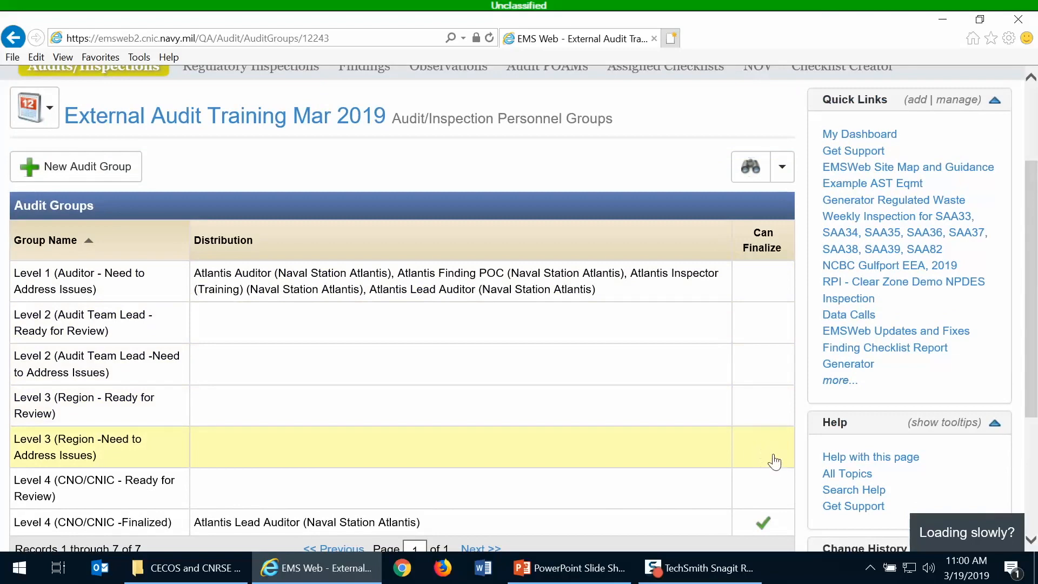
pyautogui.scroll(2, 711, 447)
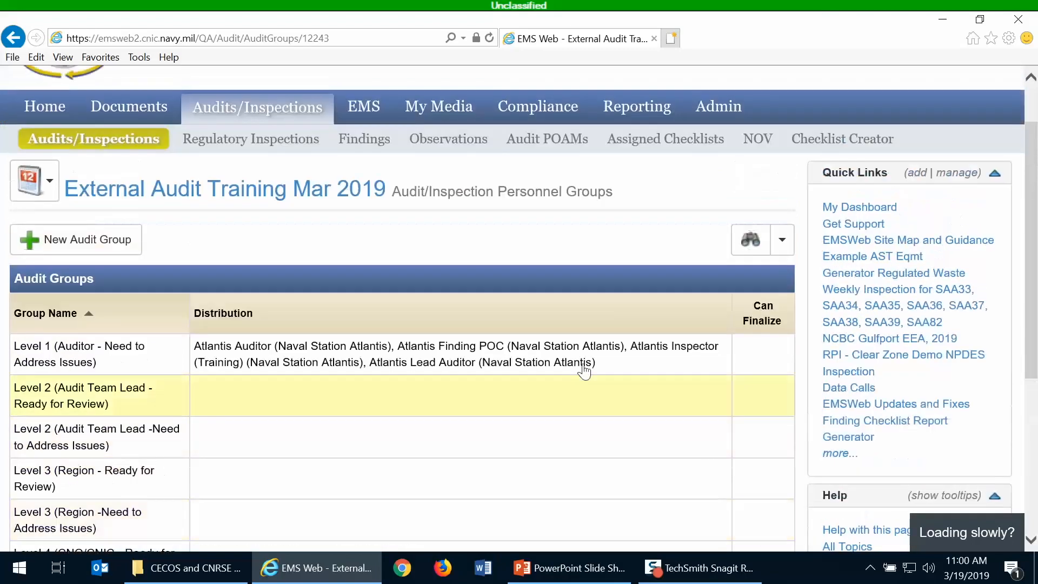
pyautogui.scroll(-3, 461, 364)
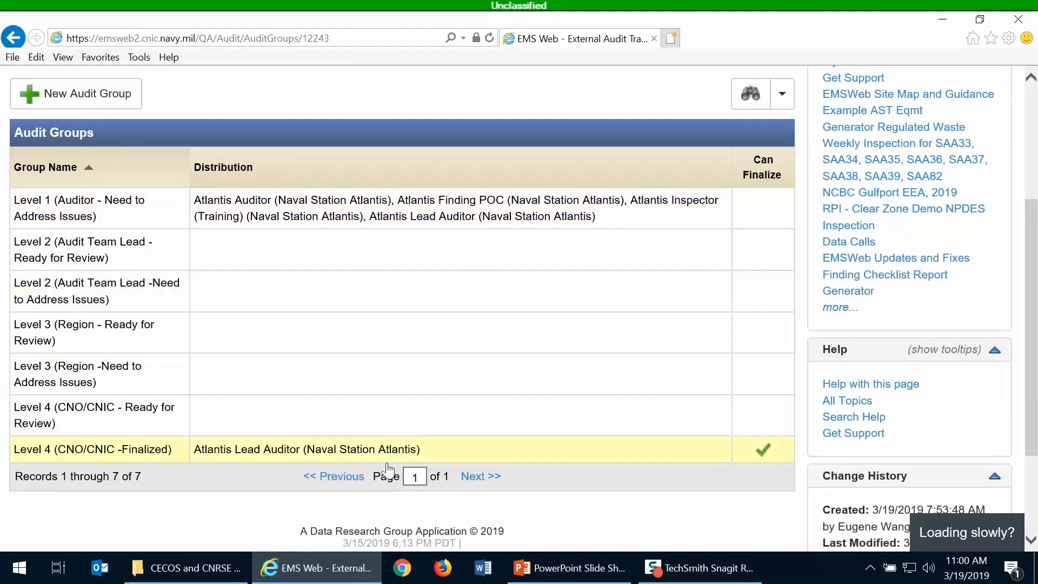
pyautogui.scroll(3, 387, 470)
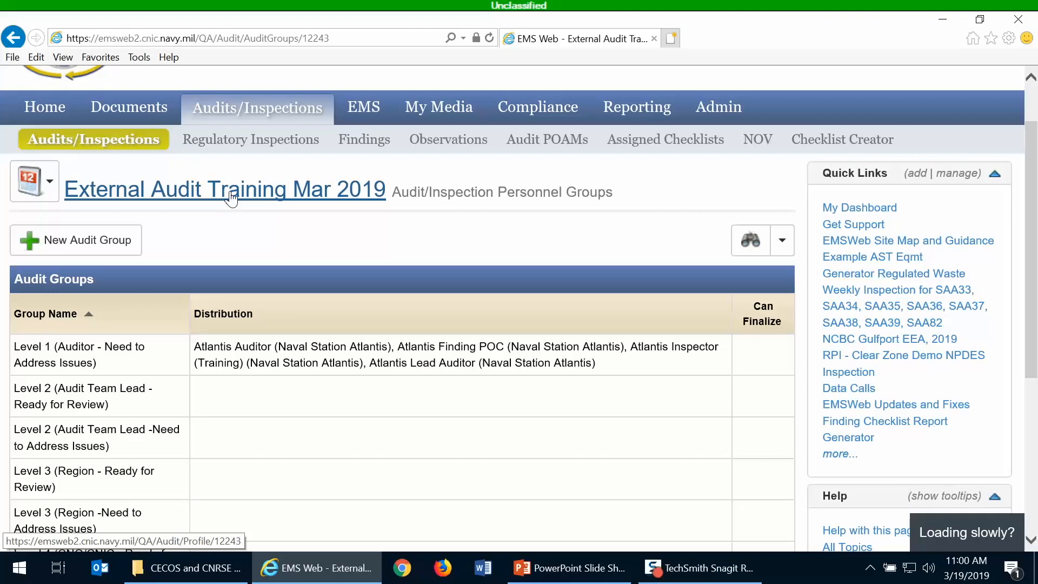
pyautogui.scroll(-1, 230, 192)
pyautogui.scroll(1, 229, 192)
pyautogui.scroll(-1, 229, 192)
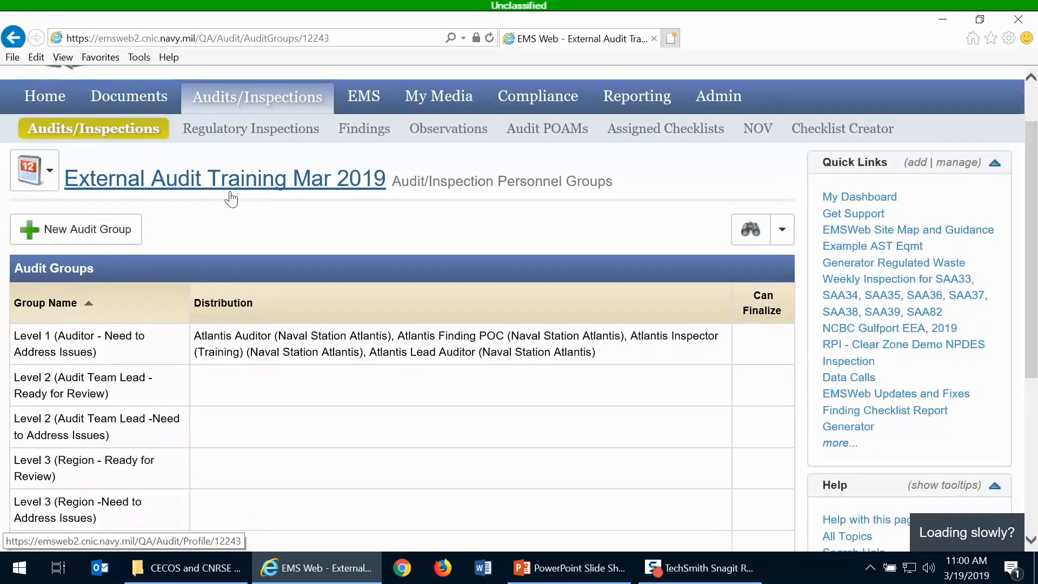
pyautogui.scroll(-1, 230, 198)
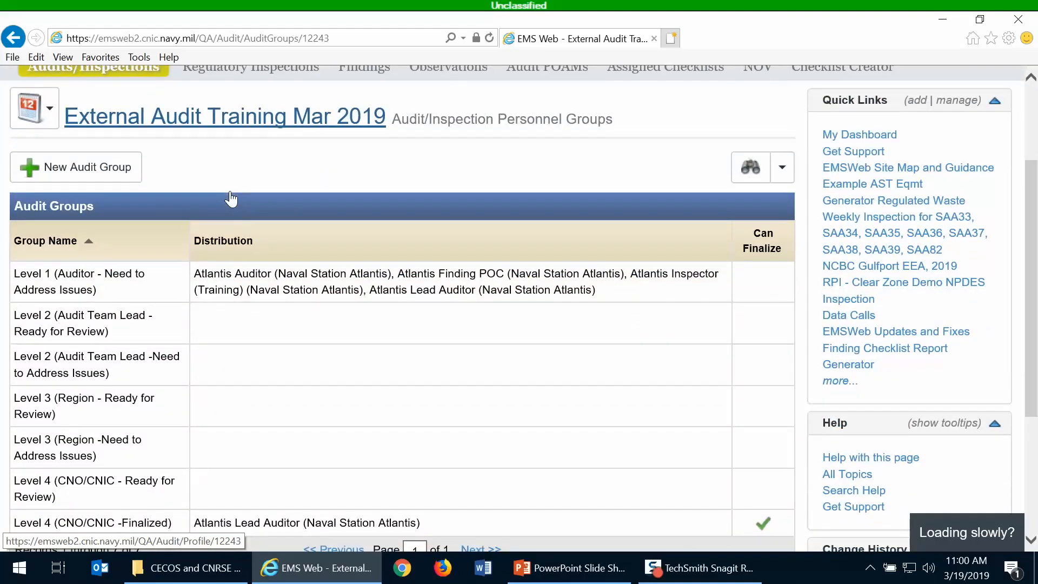
# - Return to the External Audit Training Mar 2019 profile and review its general info, related items and findings options
pyautogui.click(234, 124)
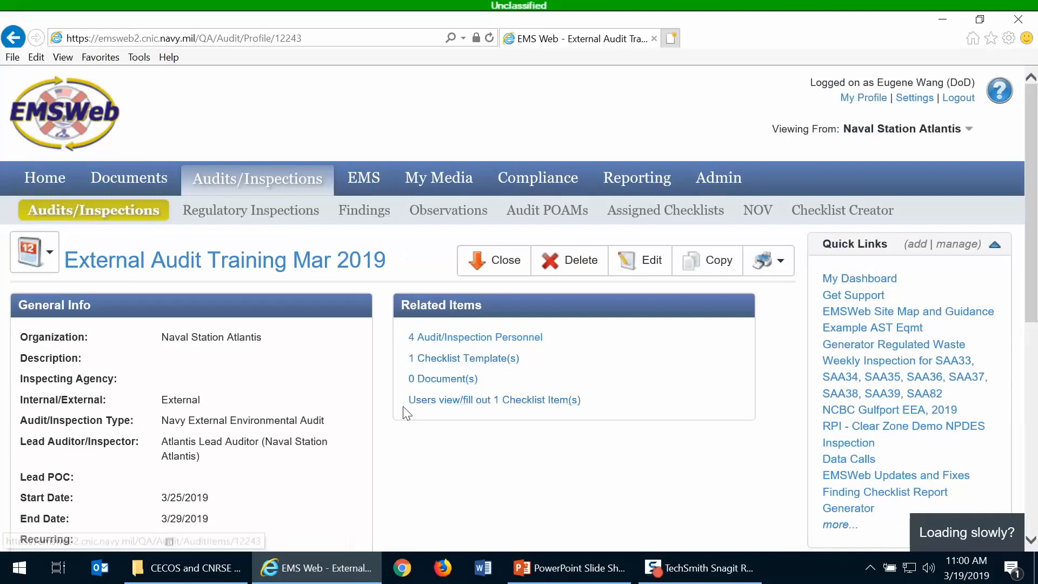
pyautogui.scroll(-1, 401, 419)
pyautogui.scroll(-2, 403, 412)
pyautogui.scroll(1, 402, 382)
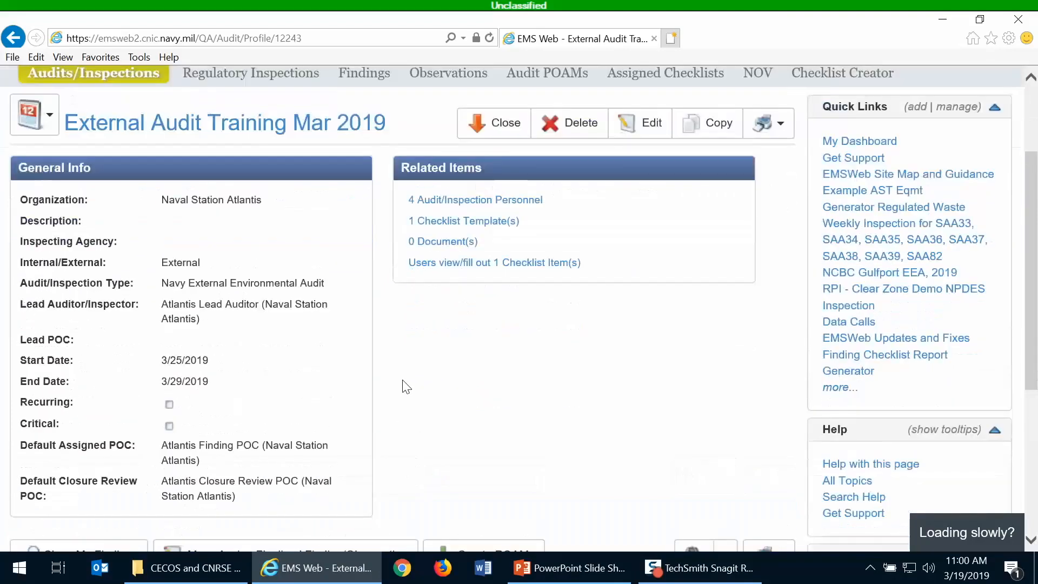
pyautogui.scroll(-1, 407, 386)
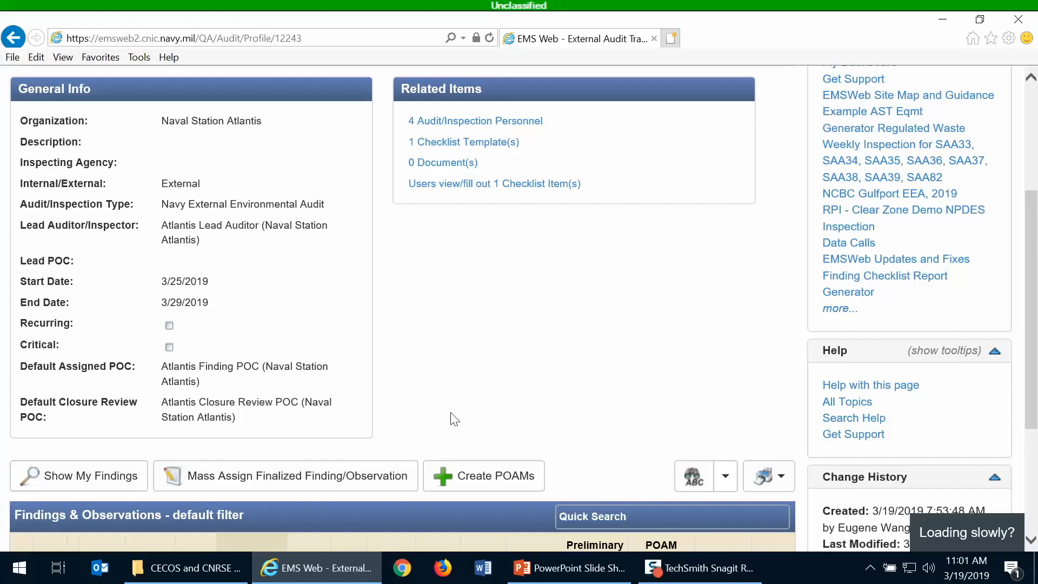
# - Add and save the note "External Audit Checklists have been assigned and are ready to be filled out." on the audit profile
pyautogui.scroll(-3, 531, 356)
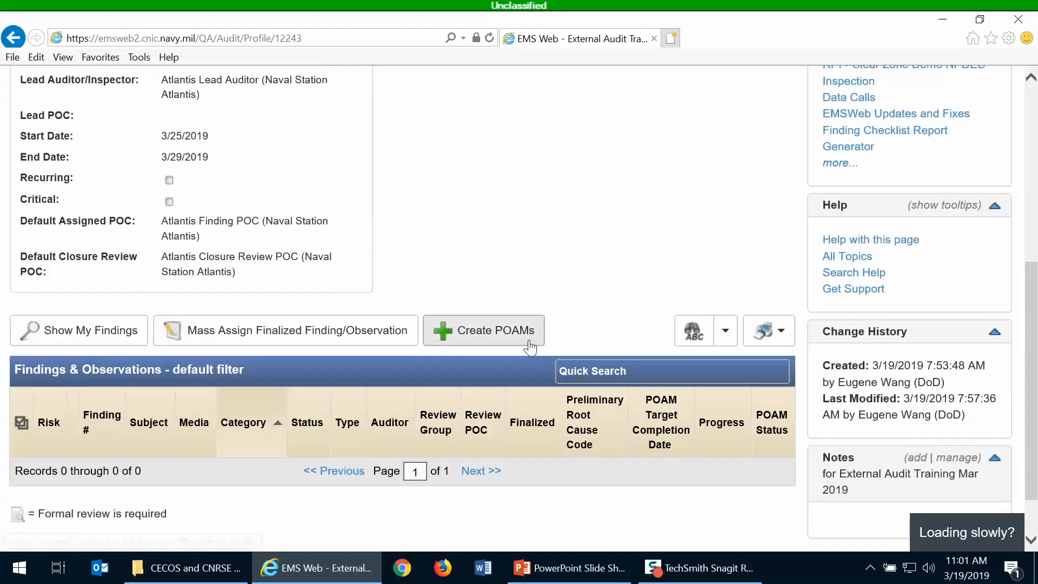
pyautogui.scroll(3, 536, 319)
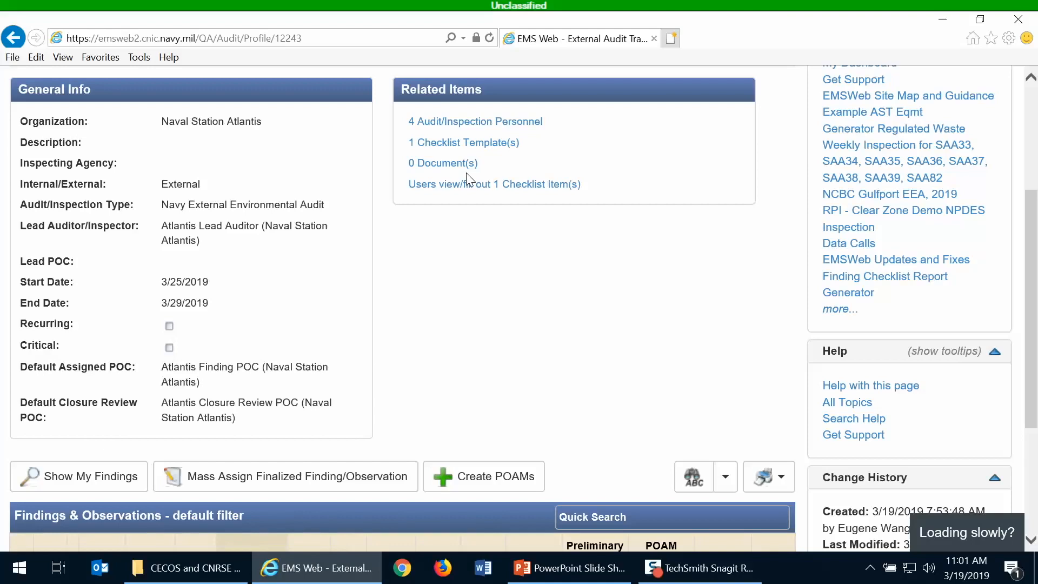
pyautogui.scroll(-3, 747, 382)
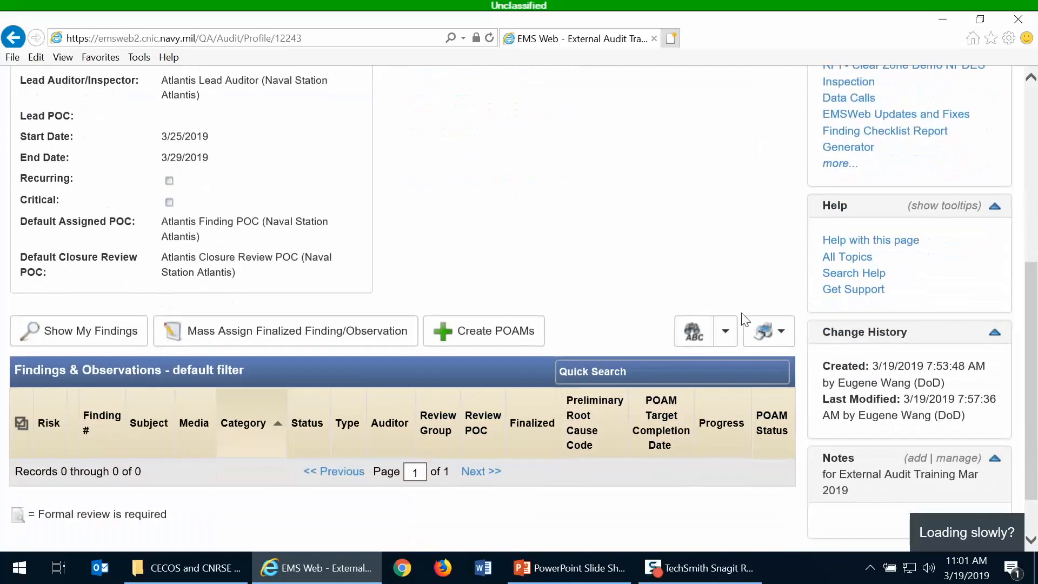
pyautogui.scroll(-1, 718, 273)
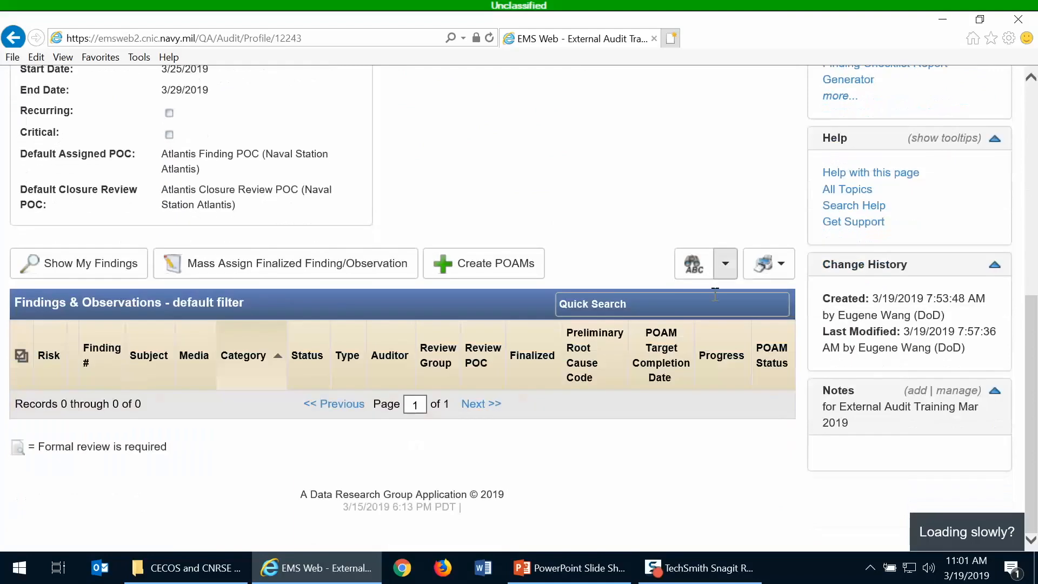
pyautogui.click(916, 391)
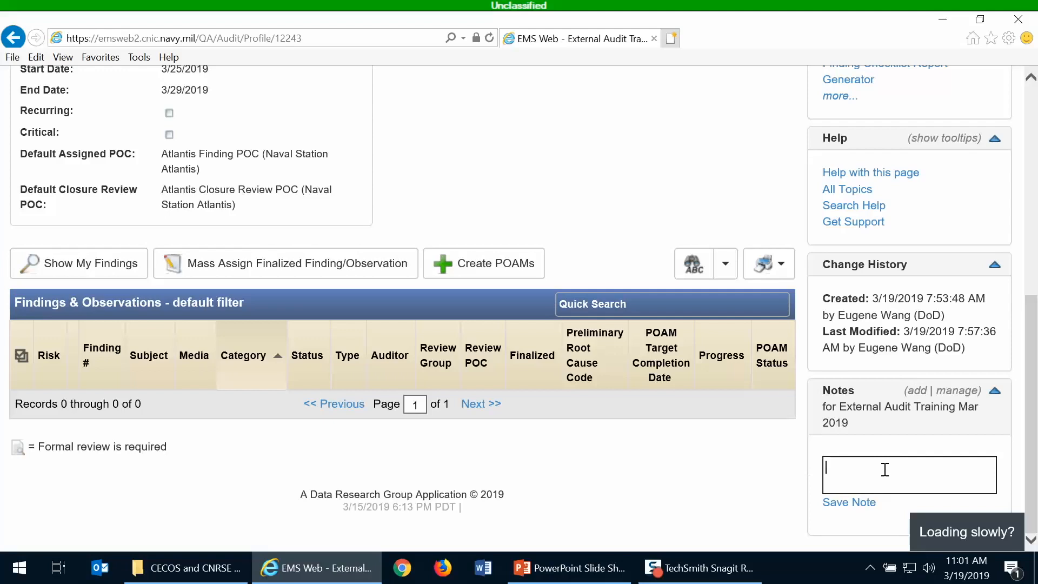
pyautogui.write('External Audit Checklists have been assignedand')
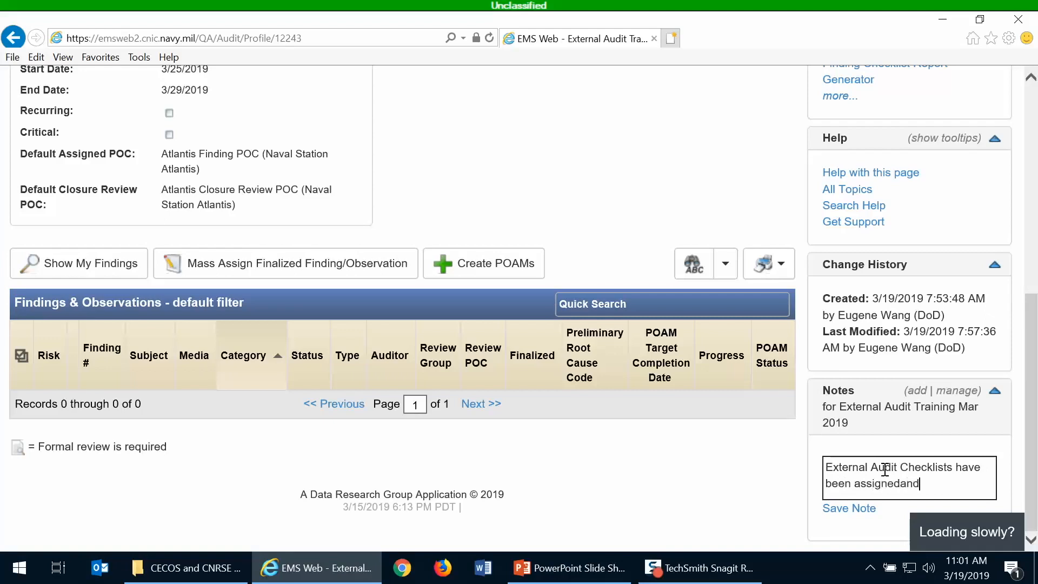
pyautogui.press('BackSpace')
pyautogui.press('BackSpace')
pyautogui.press('BackSpace')
pyautogui.write('and are ready to be fileld ou')
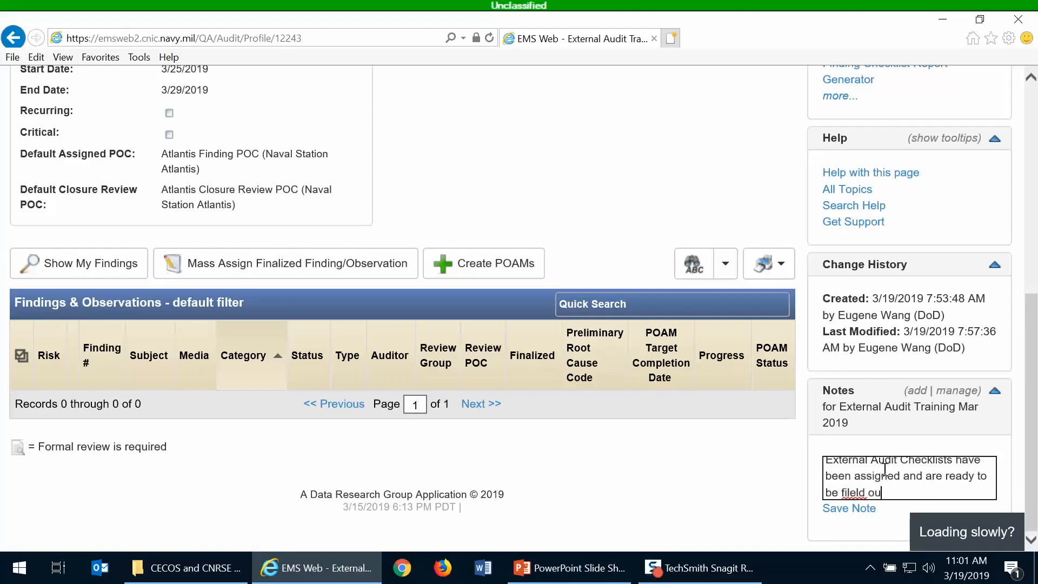
pyautogui.write('t.')
pyautogui.press('BackSpace')
pyautogui.press('BackSpace')
pyautogui.press('BackSpace')
pyautogui.press('BackSpace')
pyautogui.press('BackSpace')
pyautogui.press('BackSpace')
pyautogui.press('BackSpace')
pyautogui.press('BackSpace')
pyautogui.write('led out.')
pyautogui.click(847, 519)
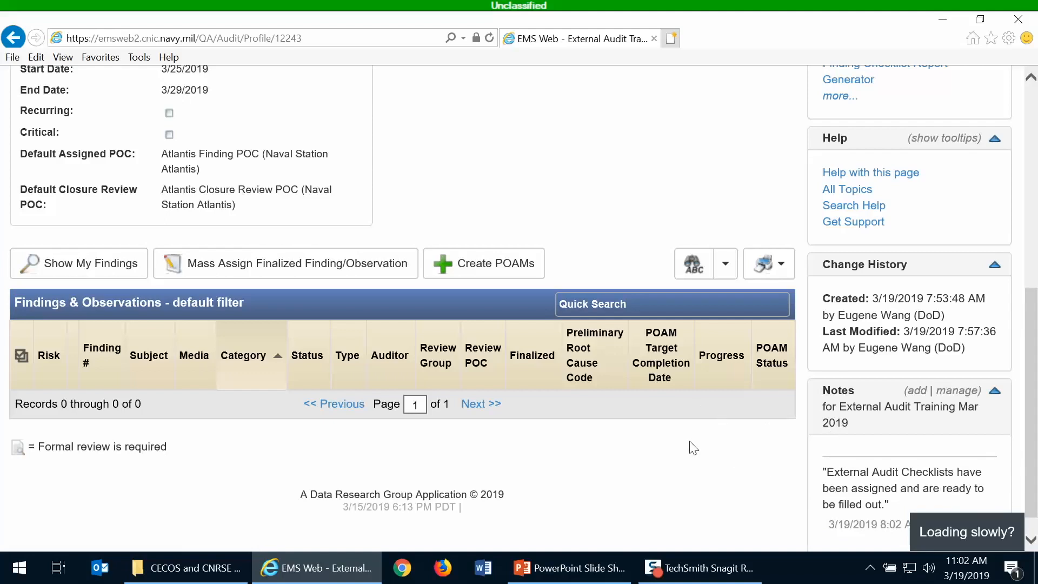
# - Bookmark the audit profile in Quick Links as External Audit Training Mar 2019, keeping the personal scope, and save the bookmark
pyautogui.scroll(4, 693, 448)
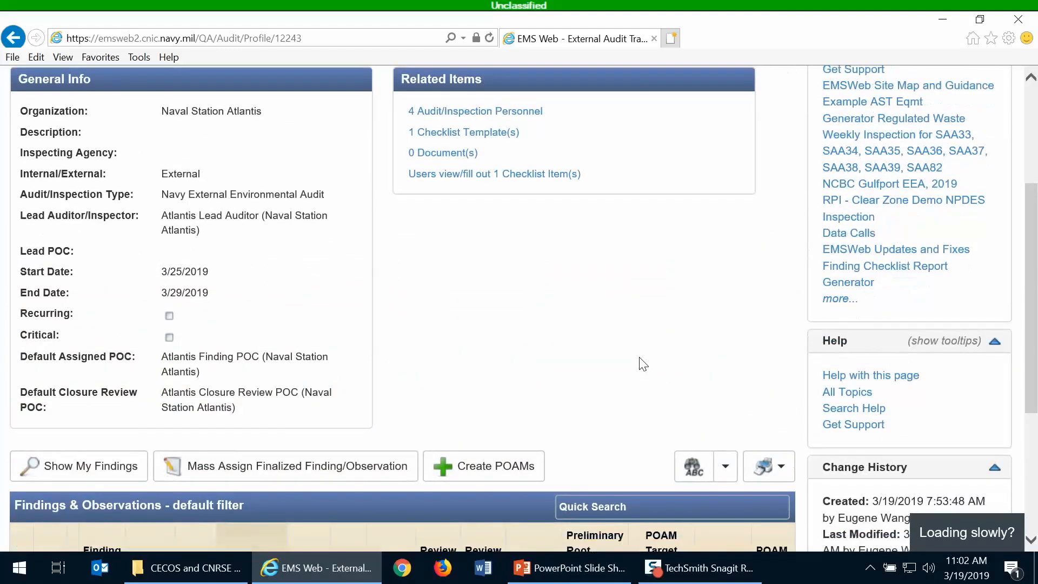
pyautogui.scroll(-5, 643, 363)
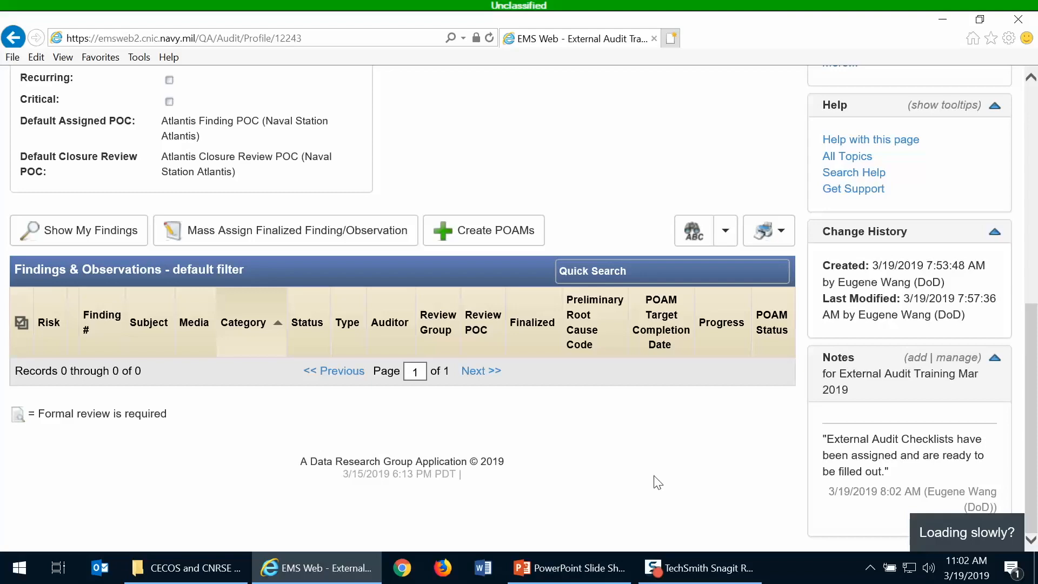
pyautogui.scroll(4, 621, 427)
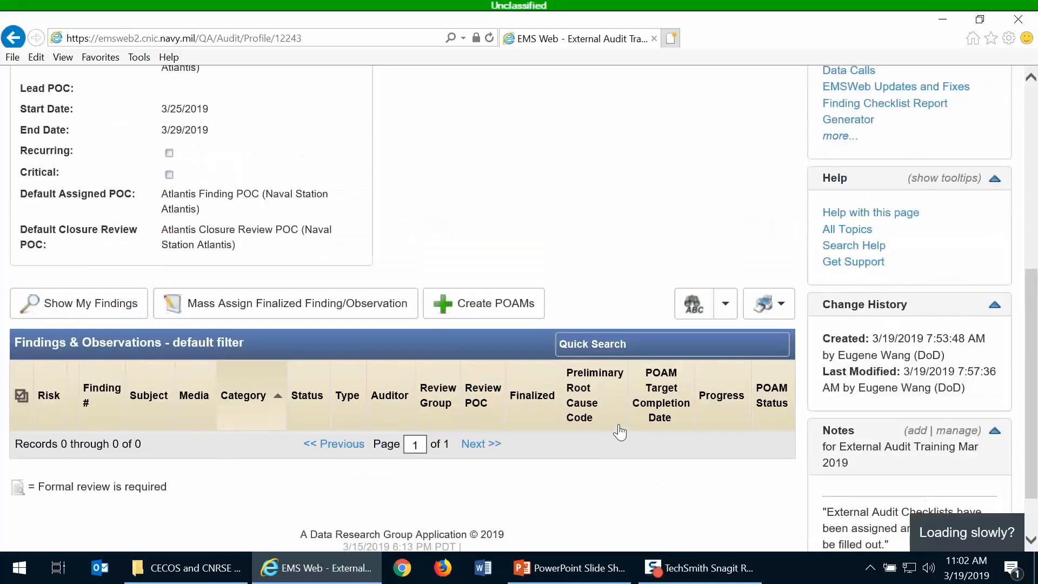
pyautogui.scroll(2, 621, 426)
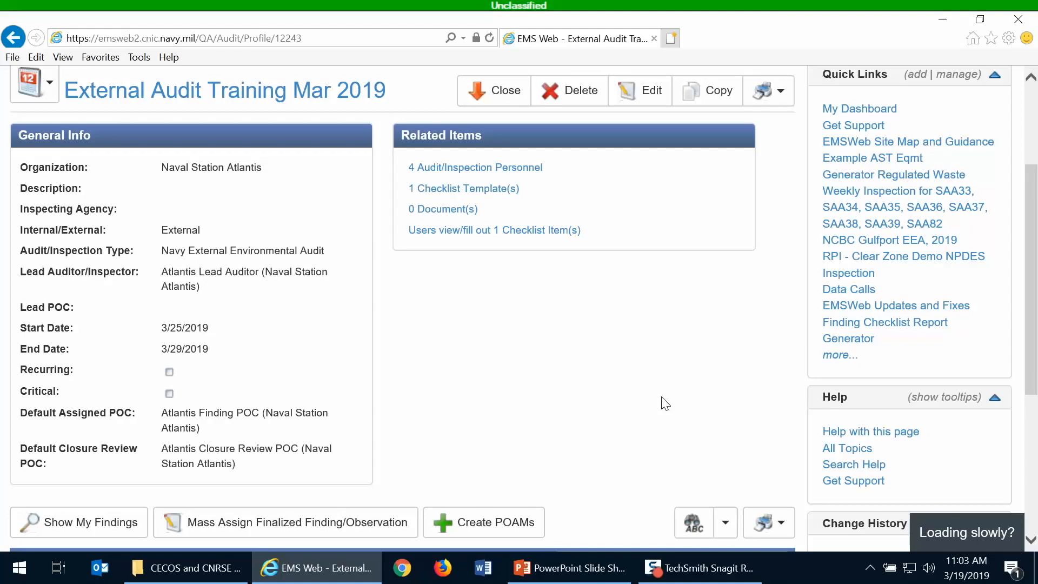
pyautogui.scroll(2, 667, 401)
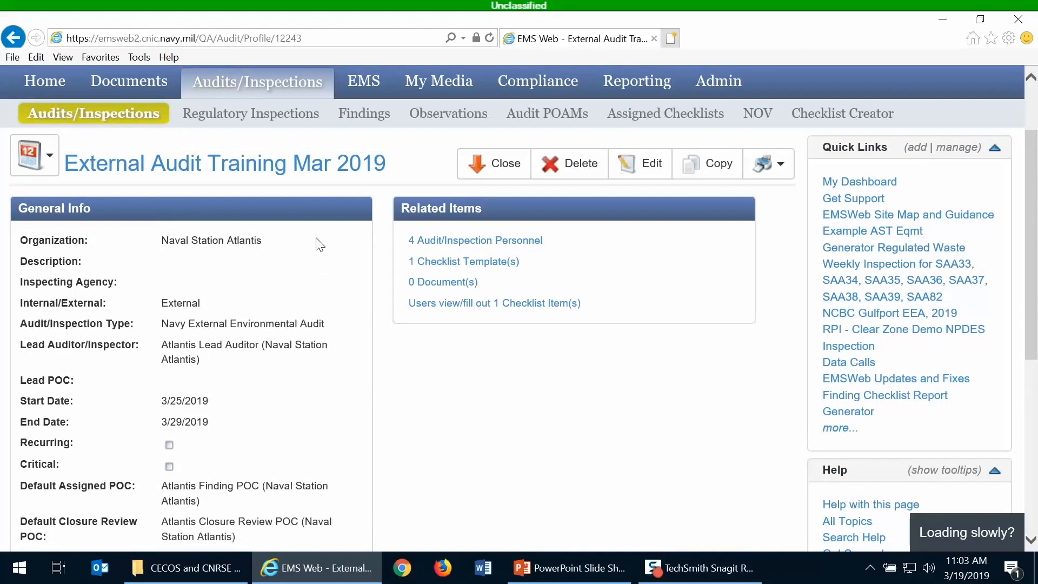
pyautogui.click(915, 147)
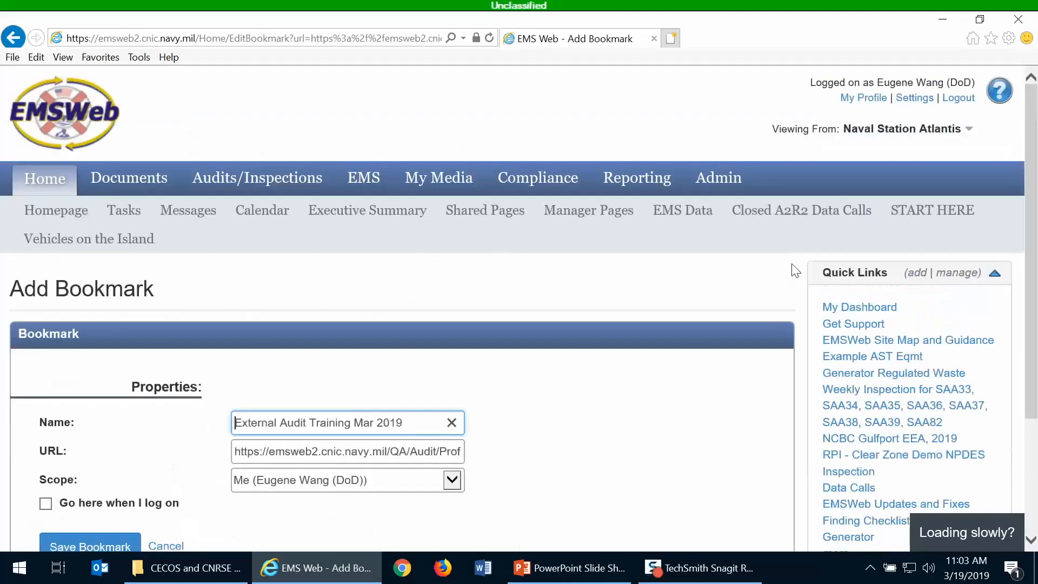
pyautogui.scroll(-1, 578, 397)
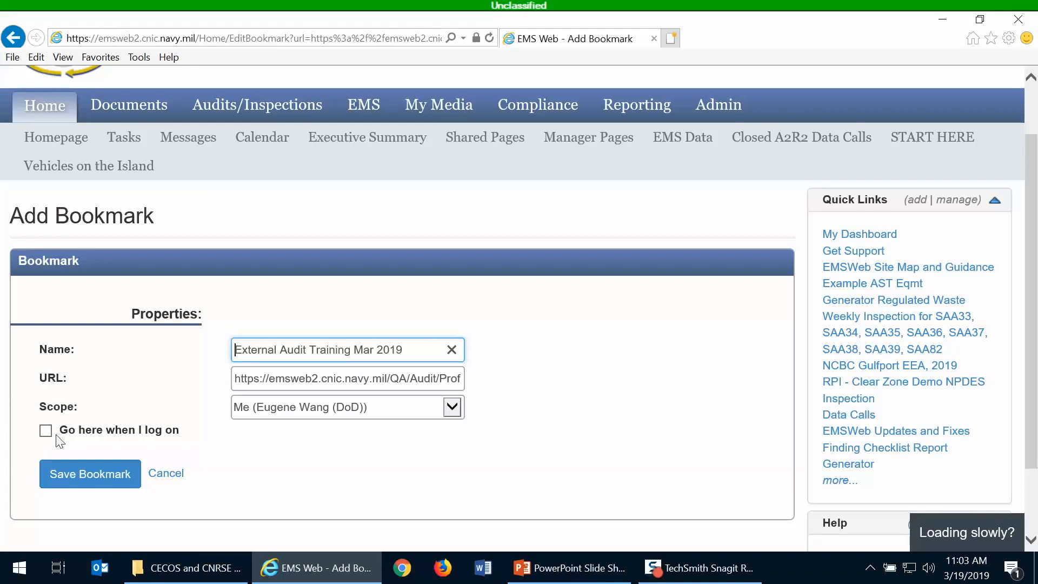
pyautogui.click(93, 483)
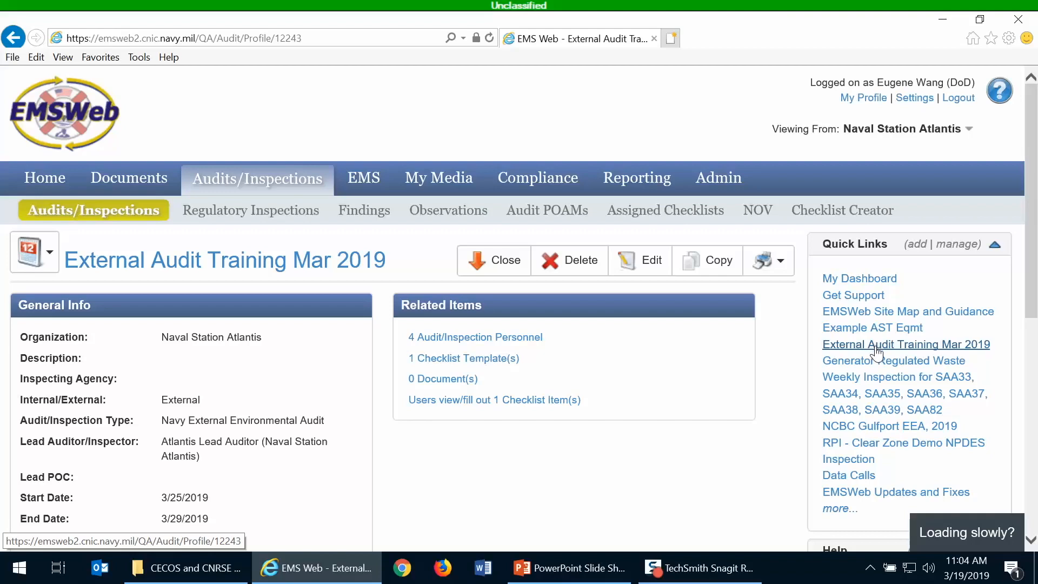
# - Review the audit profile's general info, related items such as Audit/Inspection Personnel, and the Findings & Observations section
pyautogui.scroll(-3, 605, 405)
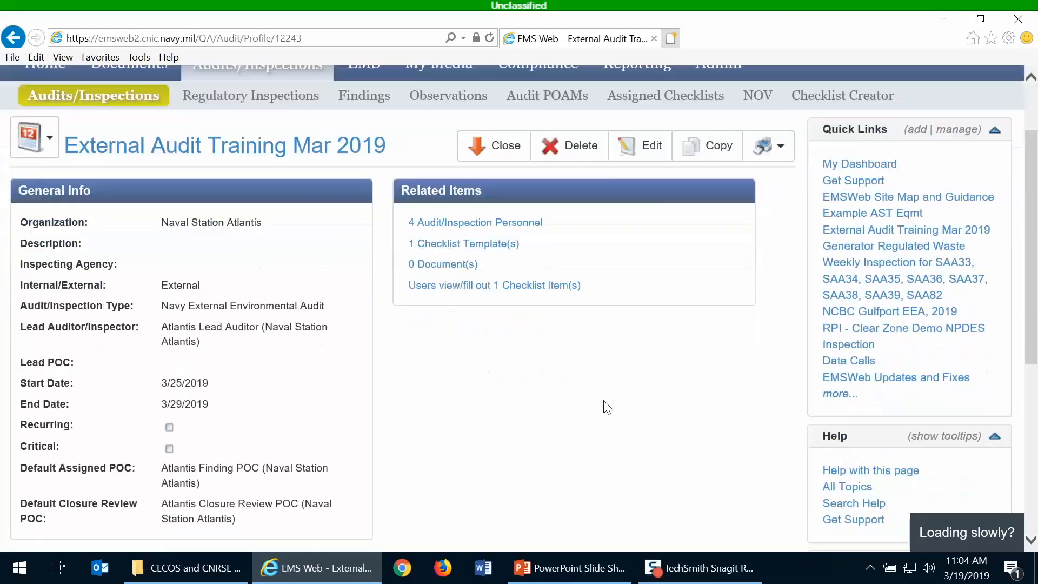
pyautogui.scroll(-6, 606, 406)
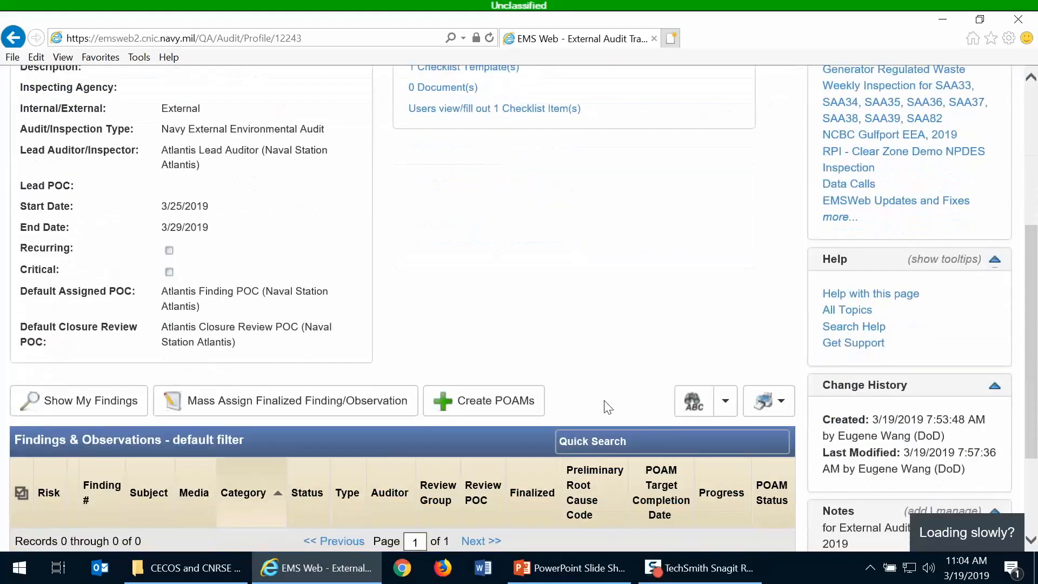
pyautogui.scroll(6, 607, 406)
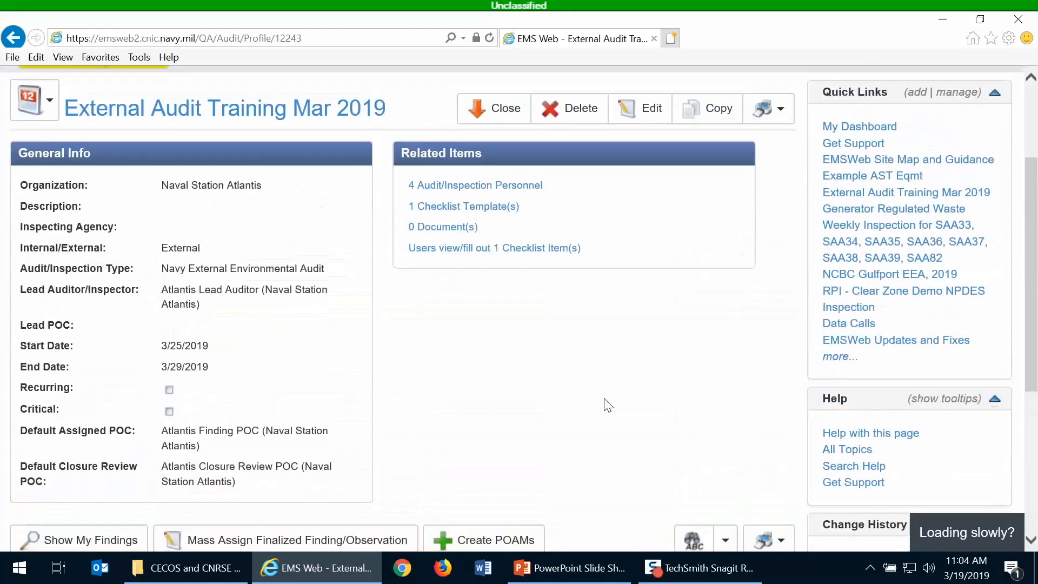
pyautogui.scroll(2, 606, 405)
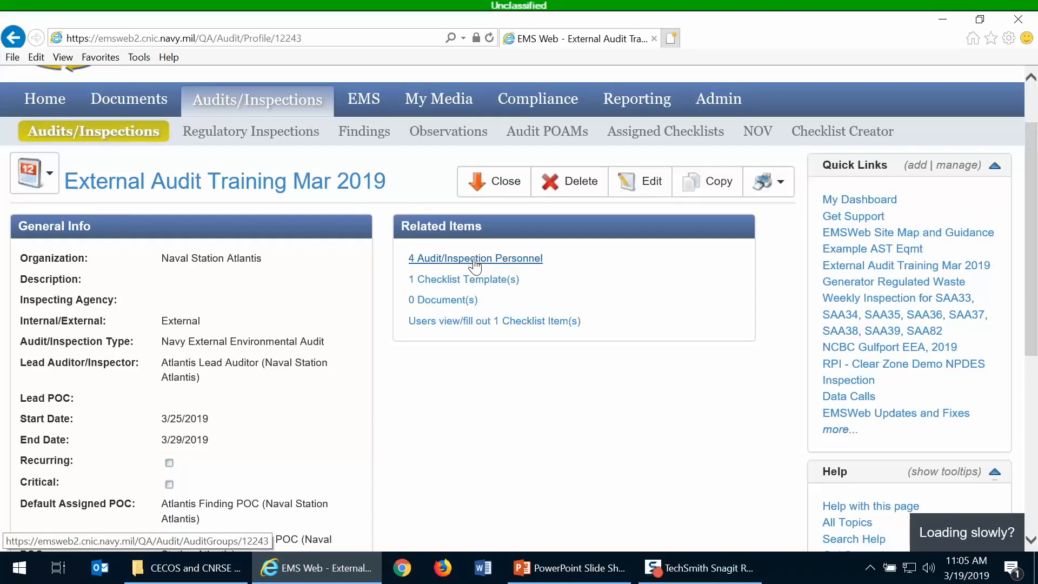
pyautogui.scroll(-1, 338, 360)
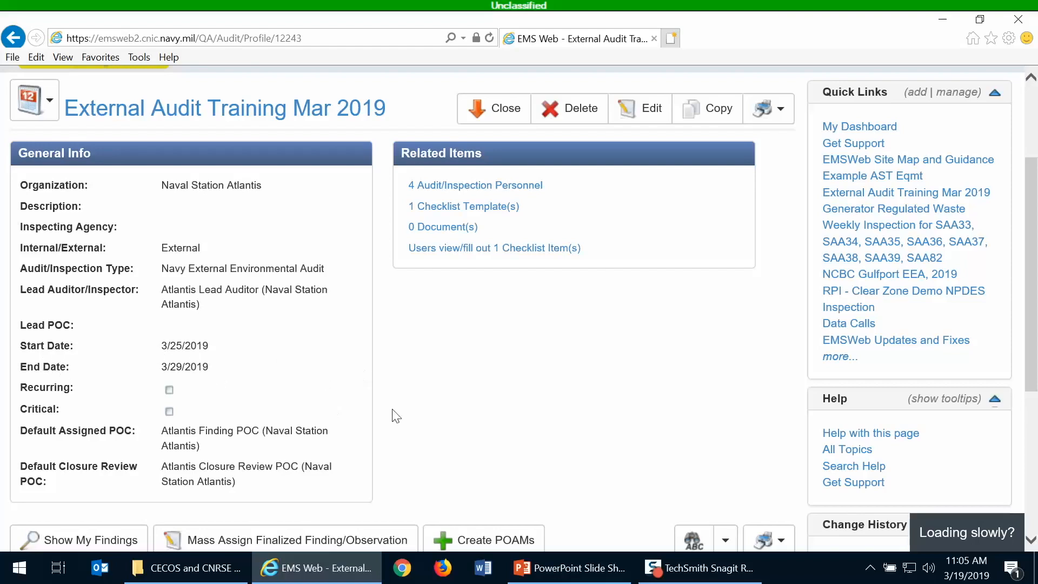
pyautogui.scroll(-1, 443, 377)
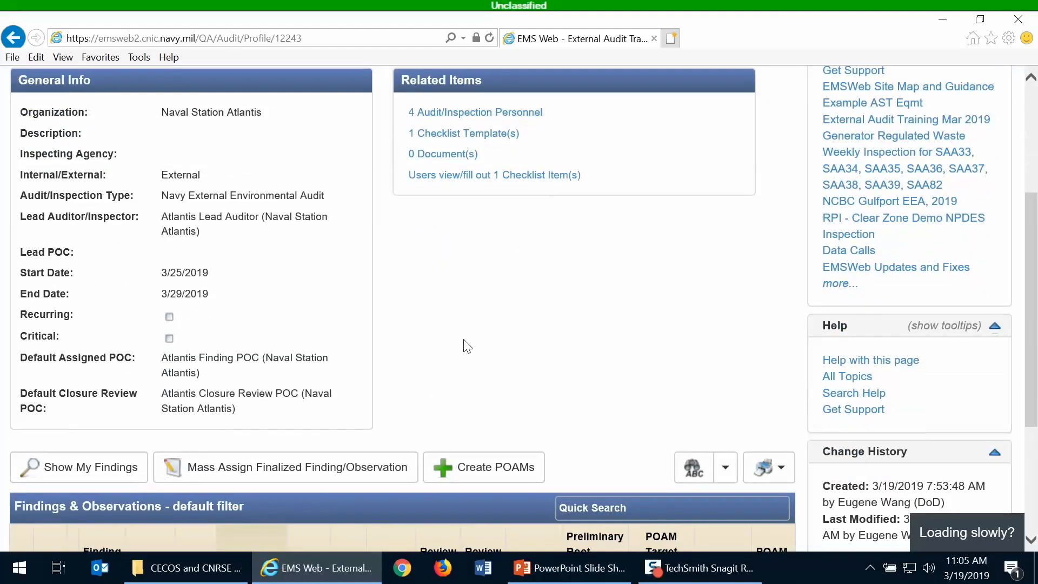